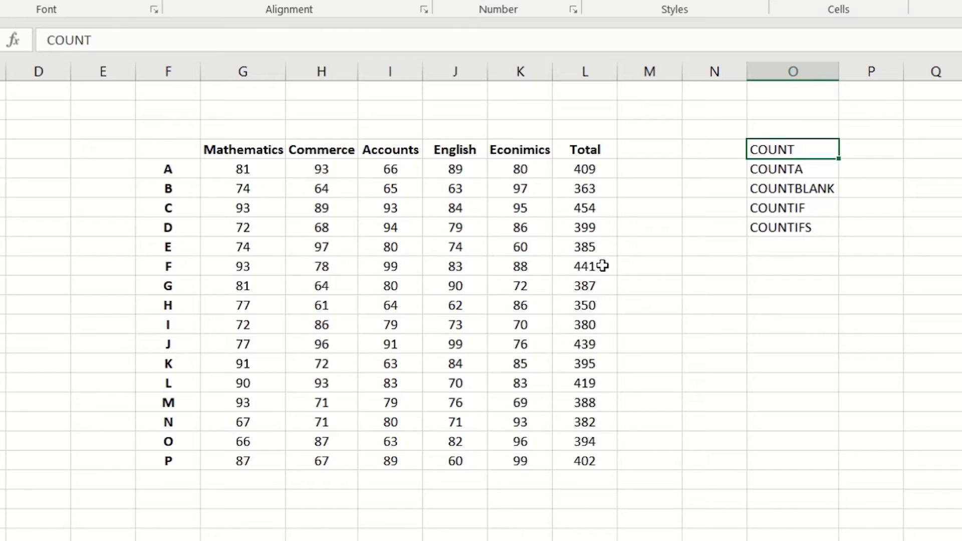
Examine the marks table in F4:L20, including its row labels, subject headings, marks and Total column
{"action": "left_click", "coordinate": [660, 168]}
{"action": "mouse_move", "coordinate": [166, 148]}
{"action": "left_mouse_down"}
{"action": "mouse_move", "coordinate": [332, 150]}
{"action": "mouse_move", "coordinate": [597, 189]}
{"action": "mouse_move", "coordinate": [607, 465]}
{"action": "left_mouse_up"}
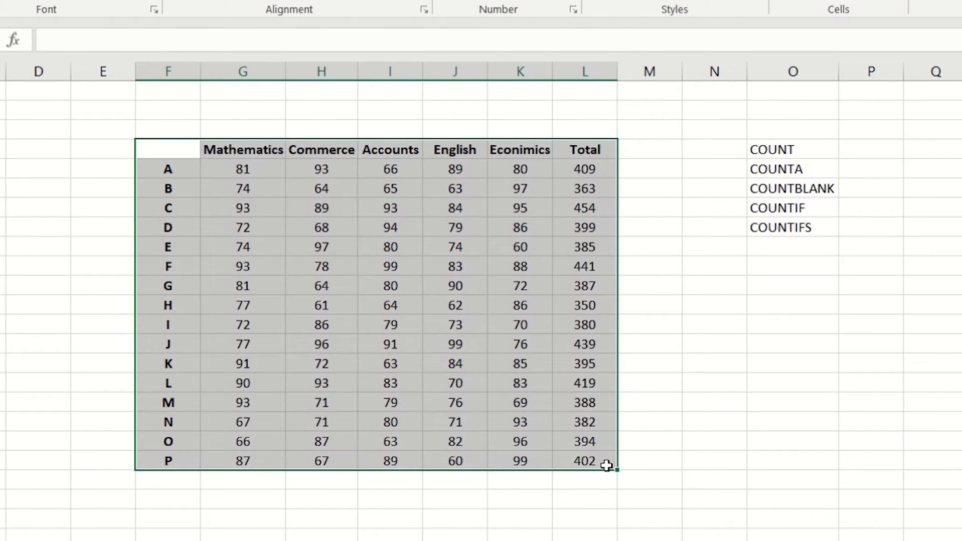
{"action": "left_click", "coordinate": [183, 169]}
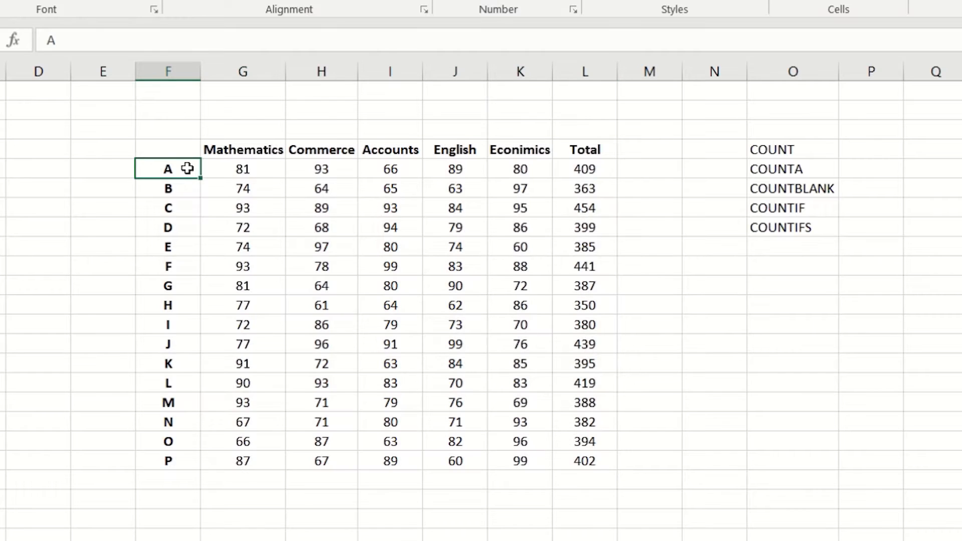
{"action": "left_click_drag", "start_coordinate": [183, 169], "coordinate": [199, 459]}
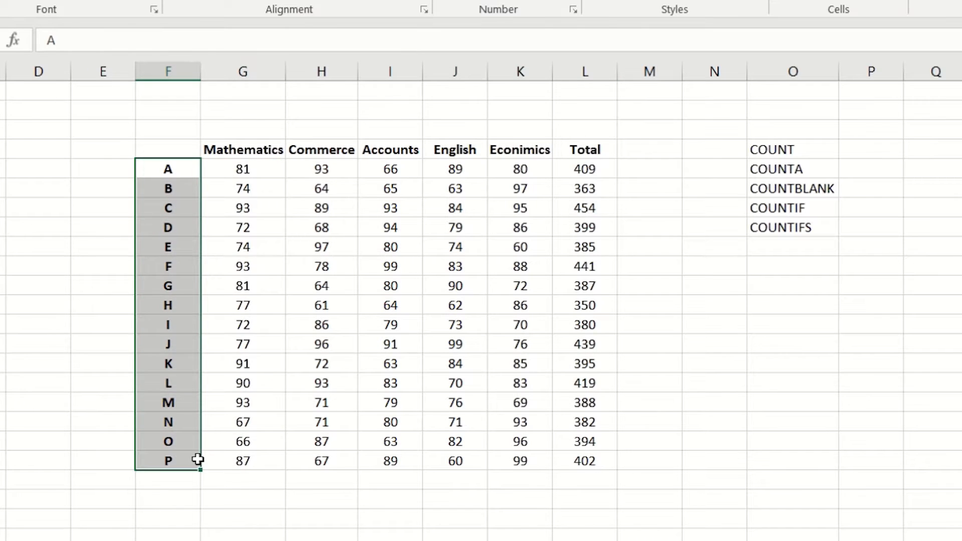
{"action": "left_click_drag", "start_coordinate": [215, 149], "coordinate": [535, 148]}
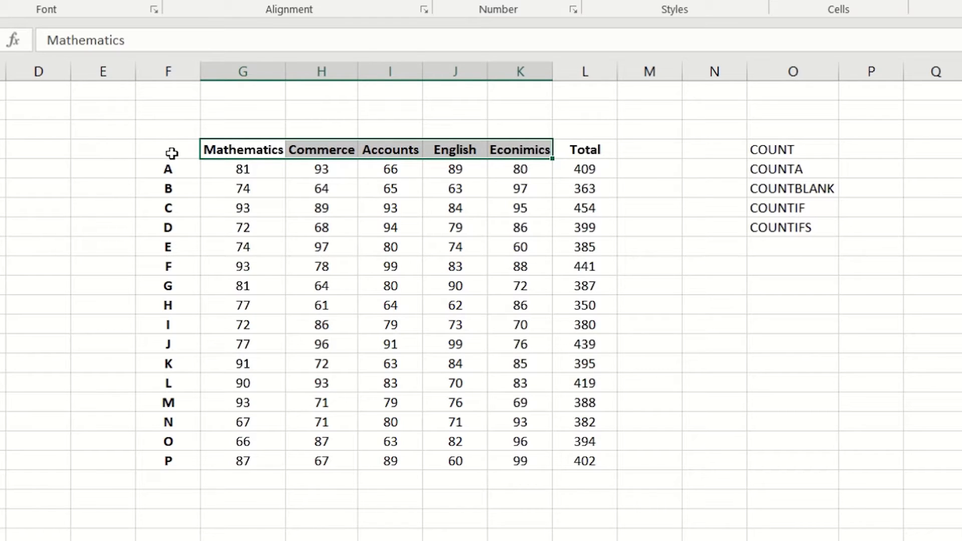
{"action": "left_click", "coordinate": [241, 170]}
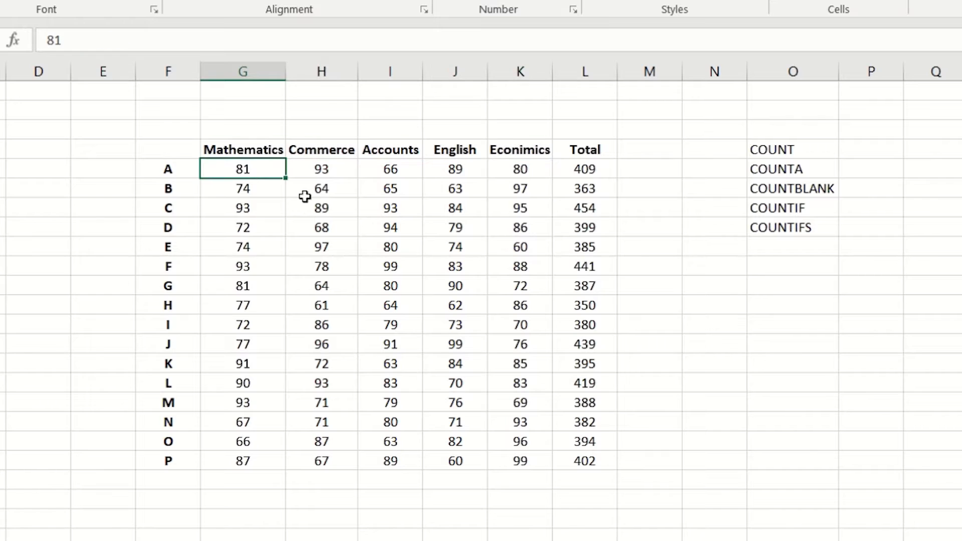
{"action": "left_click_drag", "start_coordinate": [582, 169], "coordinate": [606, 452]}
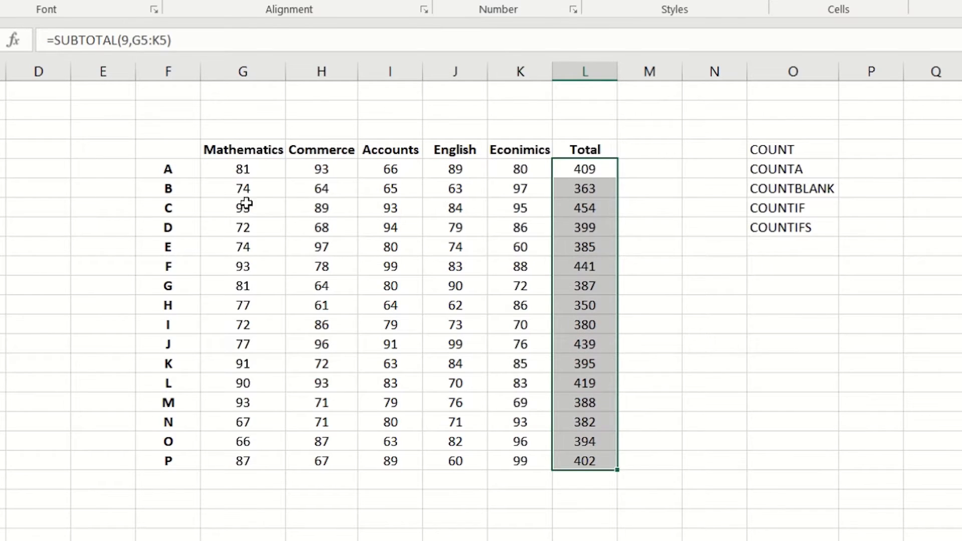
{"action": "left_click_drag", "start_coordinate": [241, 169], "coordinate": [593, 458]}
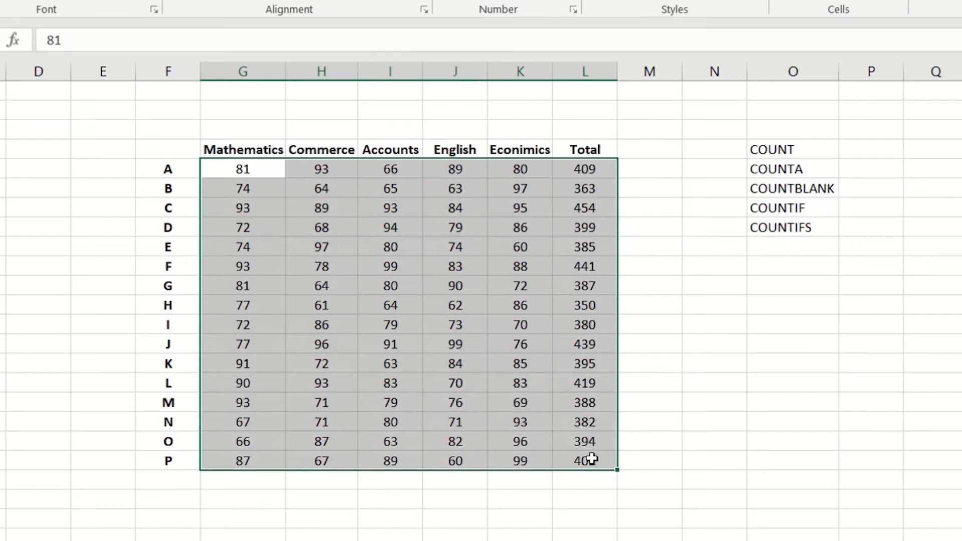
{"action": "left_click", "coordinate": [593, 460]}
Enter =COUNT(G5:K5) in M5 to count row A's numeric marks, and review the formula's range
{"action": "left_click", "coordinate": [643, 169]}
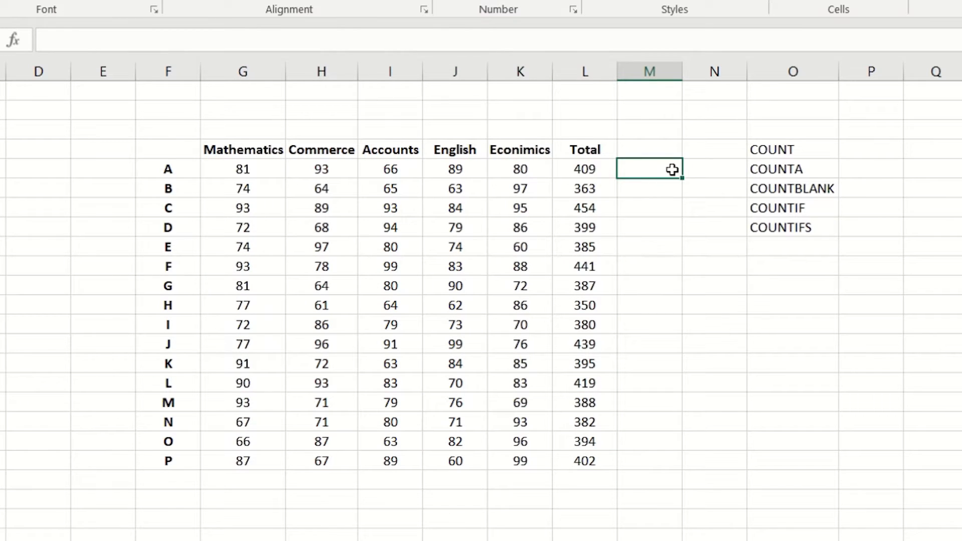
{"action": "type", "text": "=count"}
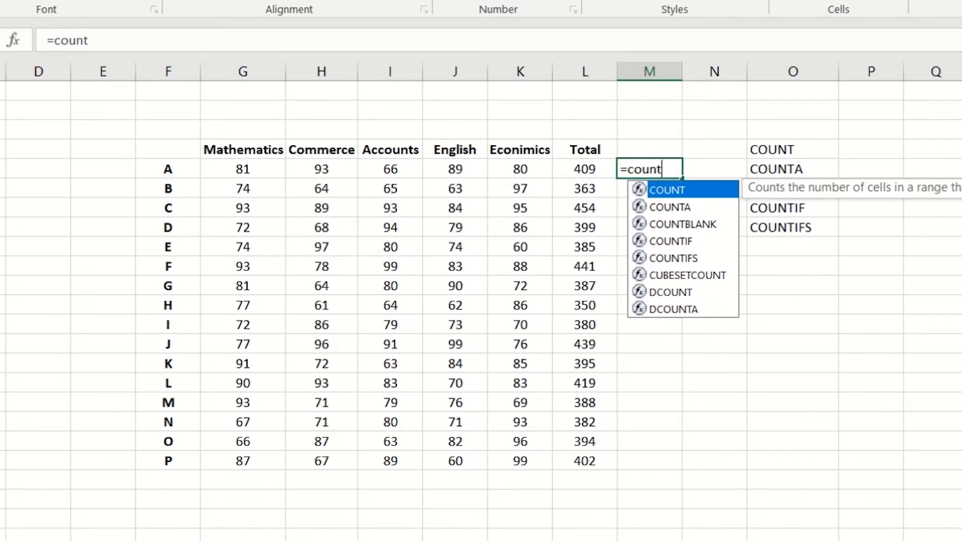
{"action": "key", "text": "Tab"}
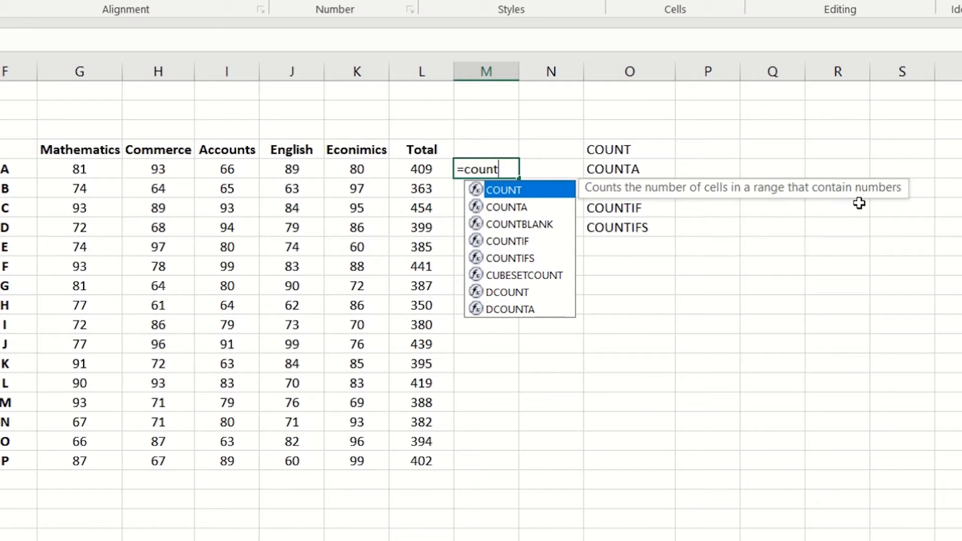
{"action": "key", "text": "Tab"}
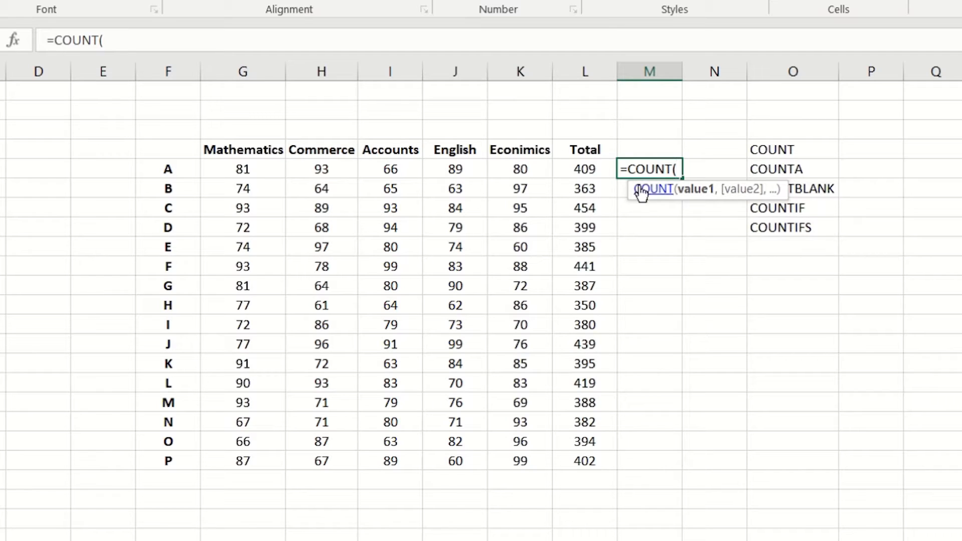
{"action": "left_click_drag", "start_coordinate": [233, 171], "coordinate": [507, 171]}
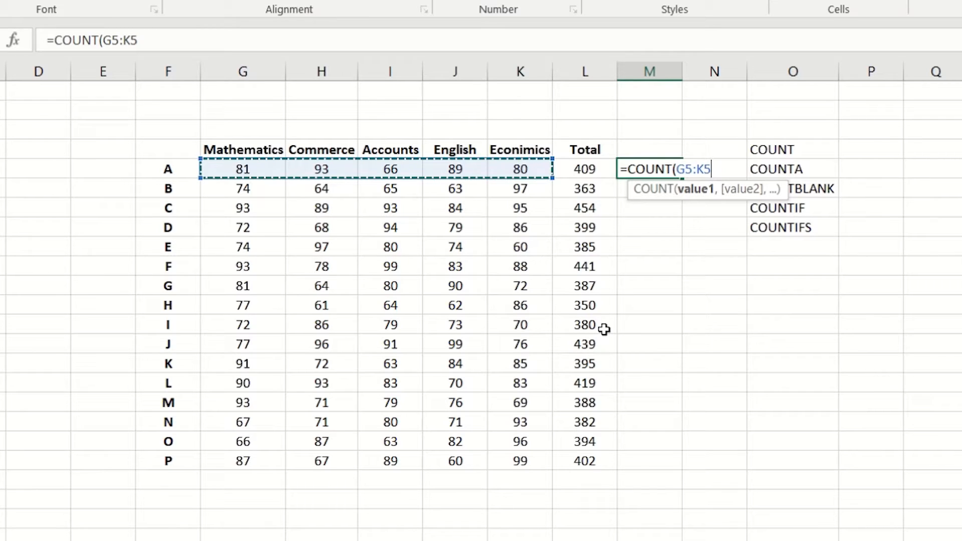
{"action": "key", "text": "Return"}
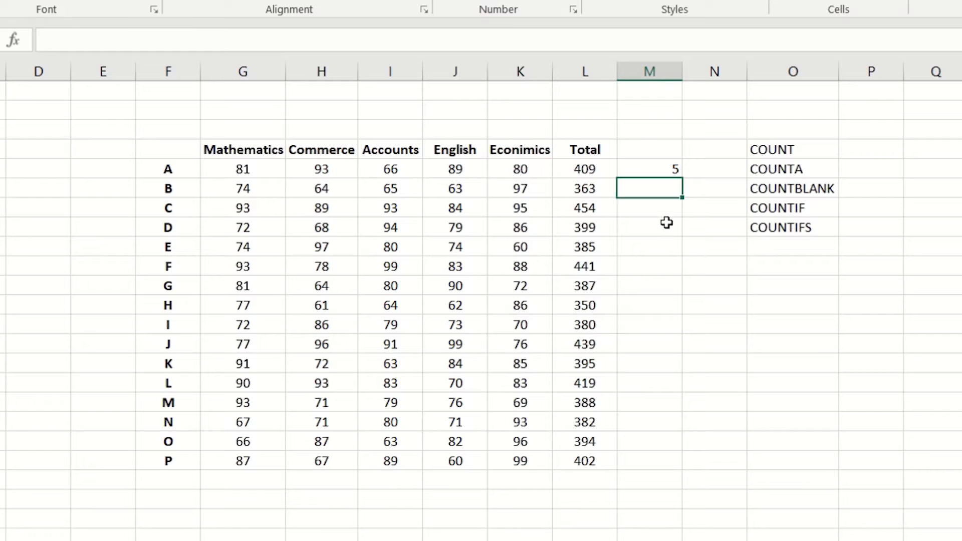
{"action": "double_click", "coordinate": [653, 170]}
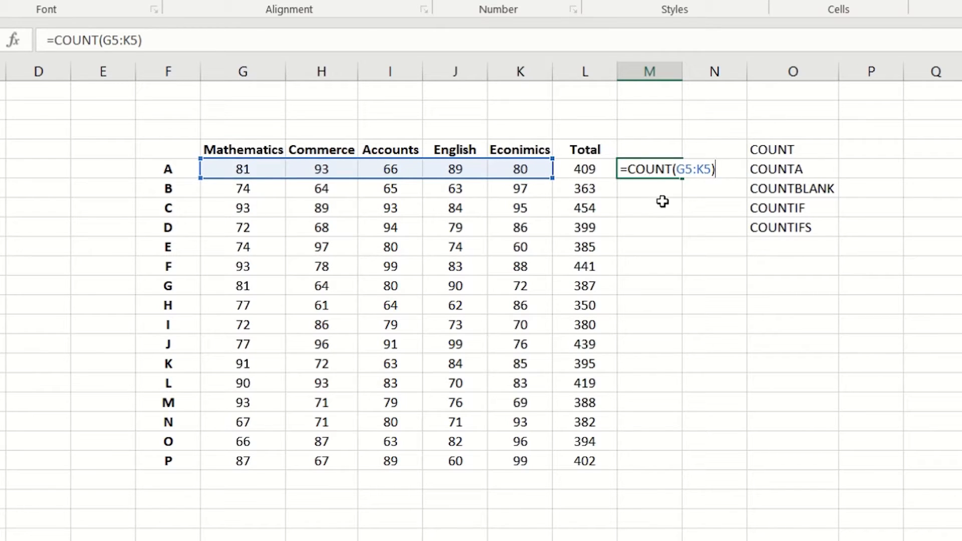
{"action": "key", "text": "Return"}
Fill the COUNT formula from M5 down to M20 and check the range referenced in M20
{"action": "left_click", "coordinate": [669, 170]}
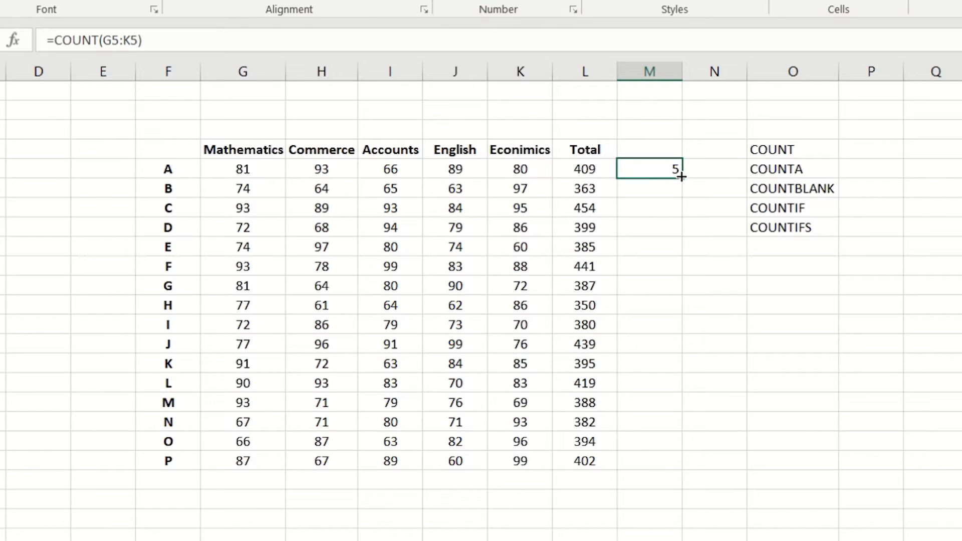
{"action": "double_click", "coordinate": [682, 175]}
{"action": "left_click_drag", "start_coordinate": [647, 174], "coordinate": [659, 462]}
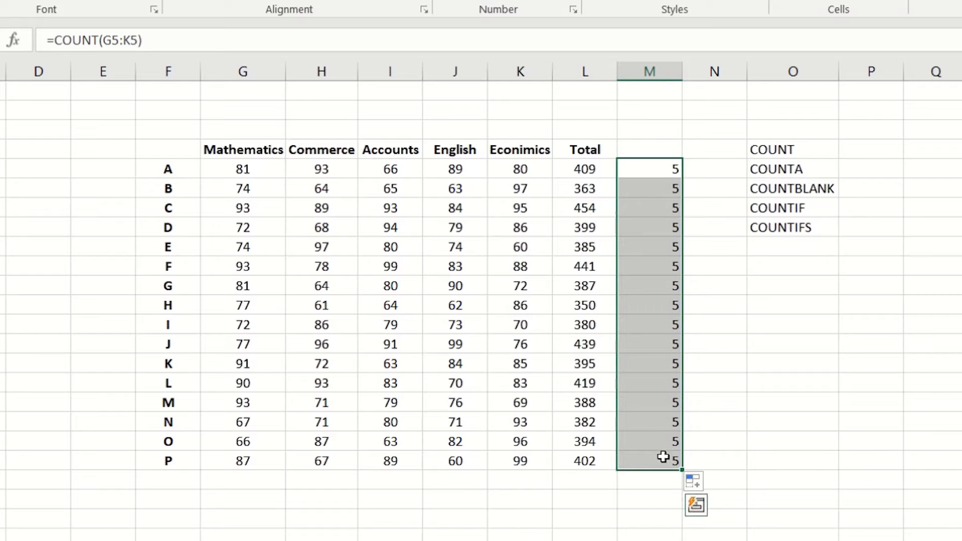
{"action": "left_click", "coordinate": [669, 458]}
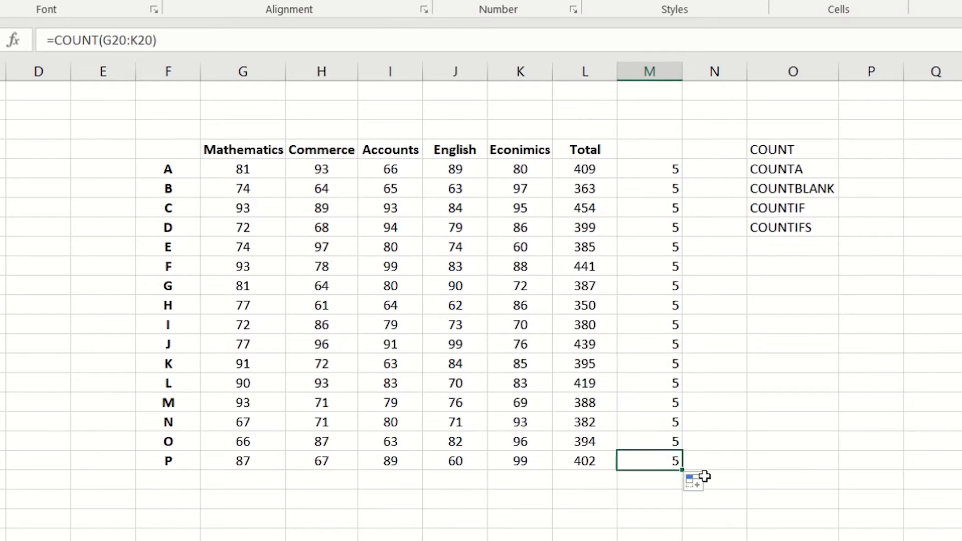
{"action": "key", "text": "F2"}
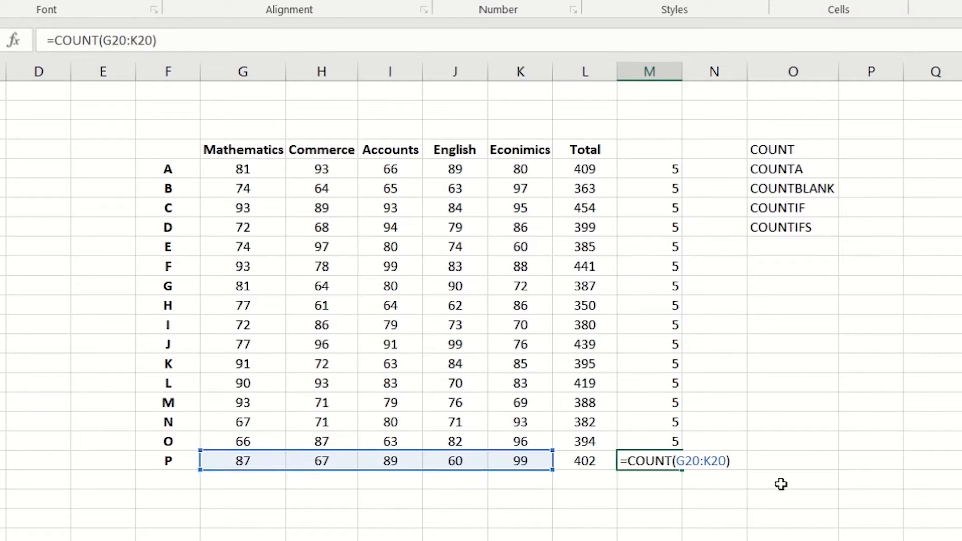
{"action": "key", "text": "Return"}
Replace row A's Accounts mark in I5 with the text "f" and check the COUNT formula in M5
{"action": "left_click", "coordinate": [401, 170]}
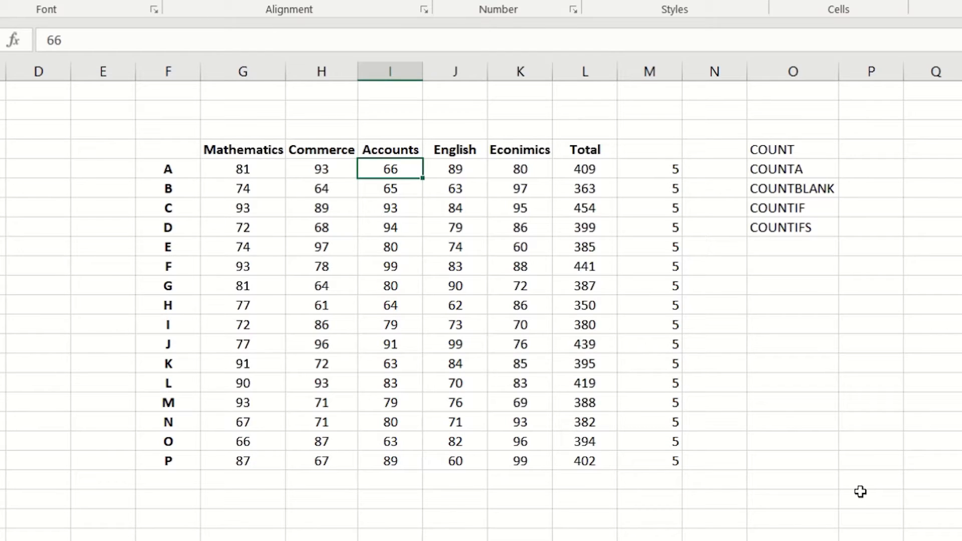
{"action": "type", "text": "f"}
{"action": "key", "text": "Return"}
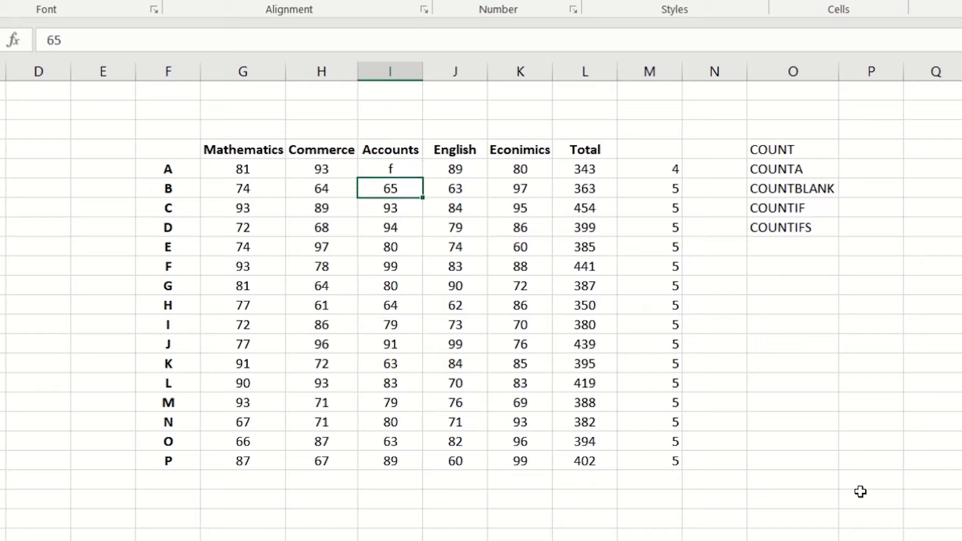
{"action": "left_click", "coordinate": [661, 170]}
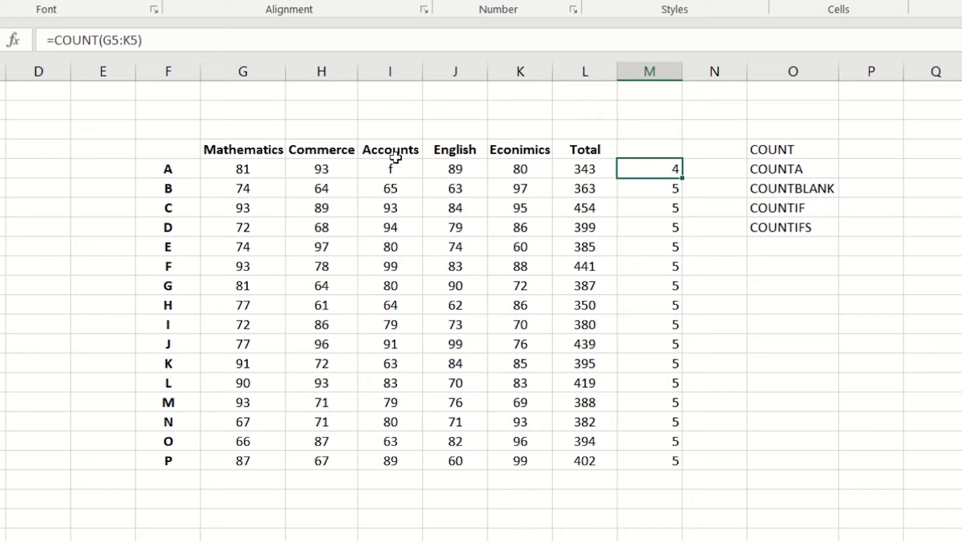
Clear row A's Accounts mark in I5 and check how COUNT in M5 treats the blank cell
{"action": "left_click", "coordinate": [391, 172]}
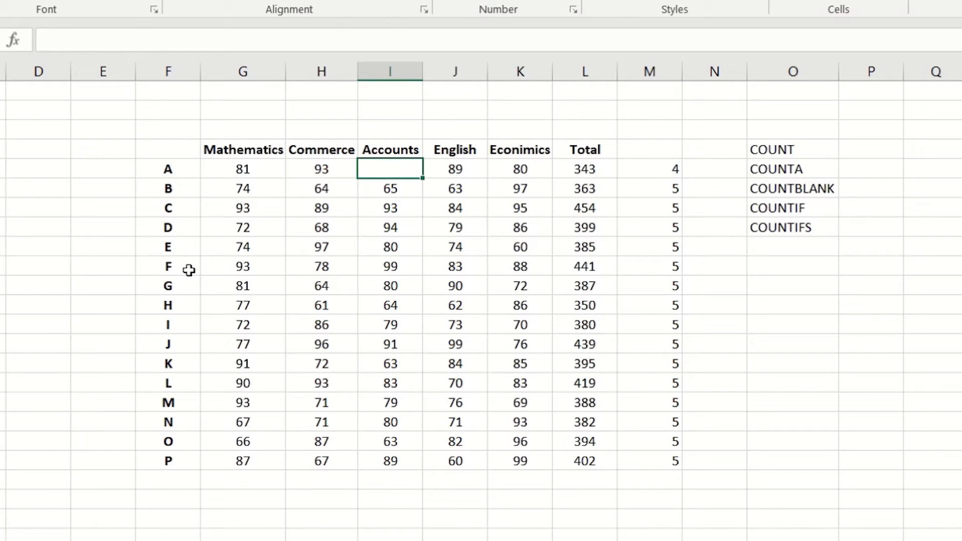
{"action": "type", "text": "65"}
{"action": "key", "text": "Escape"}
{"action": "left_click", "coordinate": [648, 174]}
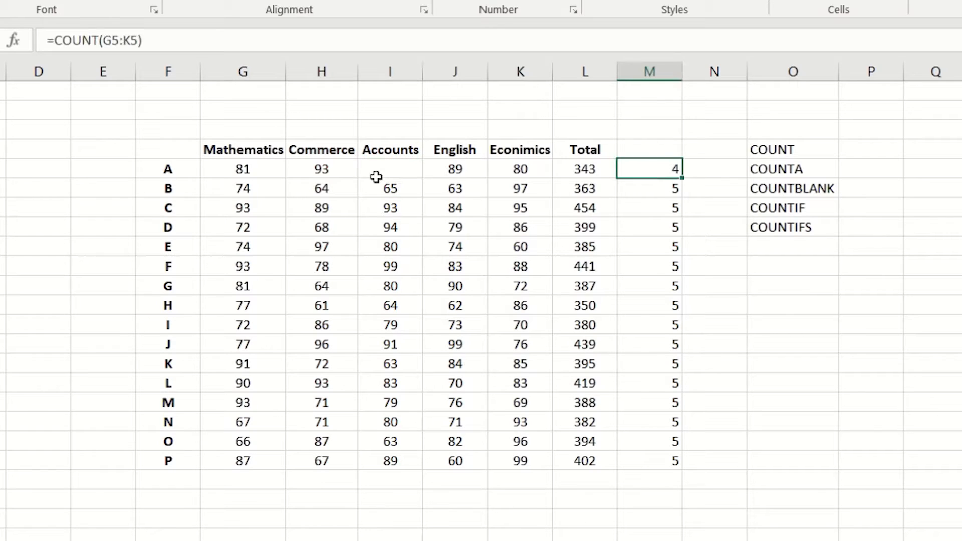
Set row A's Accounts mark in I5 to 77 and recheck the COUNT formula in M5
{"action": "left_click", "coordinate": [396, 167]}
{"action": "type", "text": "77"}
{"action": "key", "text": "ctrl+Return"}
{"action": "key", "text": "Down"}
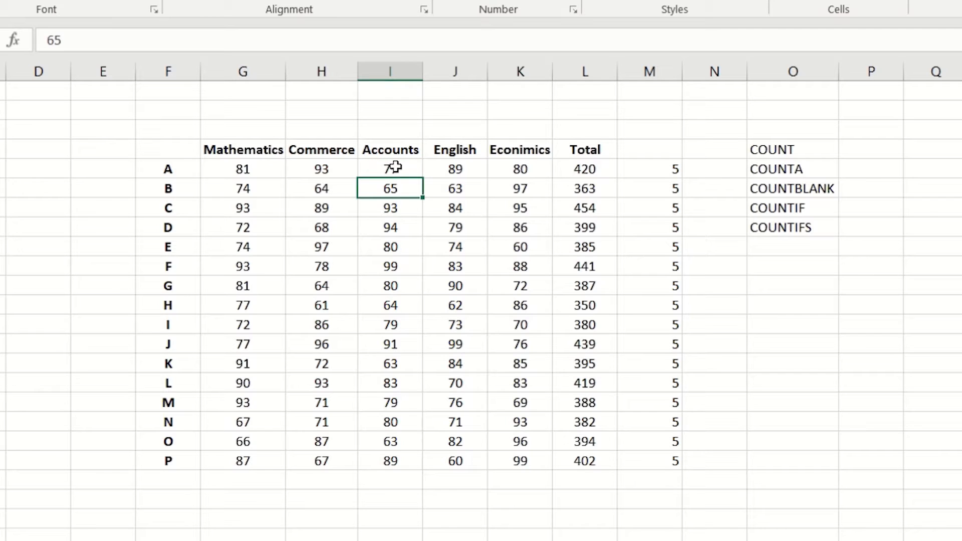
{"action": "left_click", "coordinate": [645, 171]}
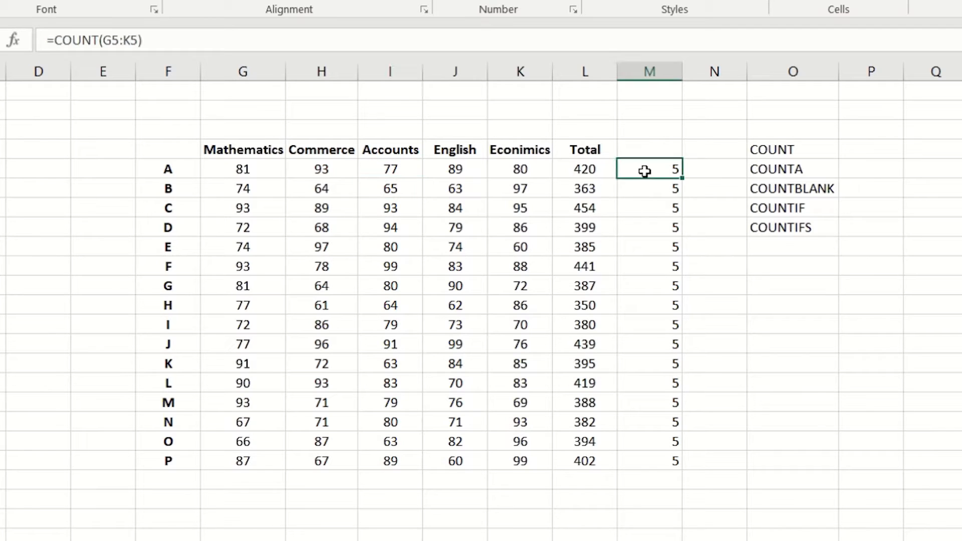
{"action": "left_click", "coordinate": [394, 169]}
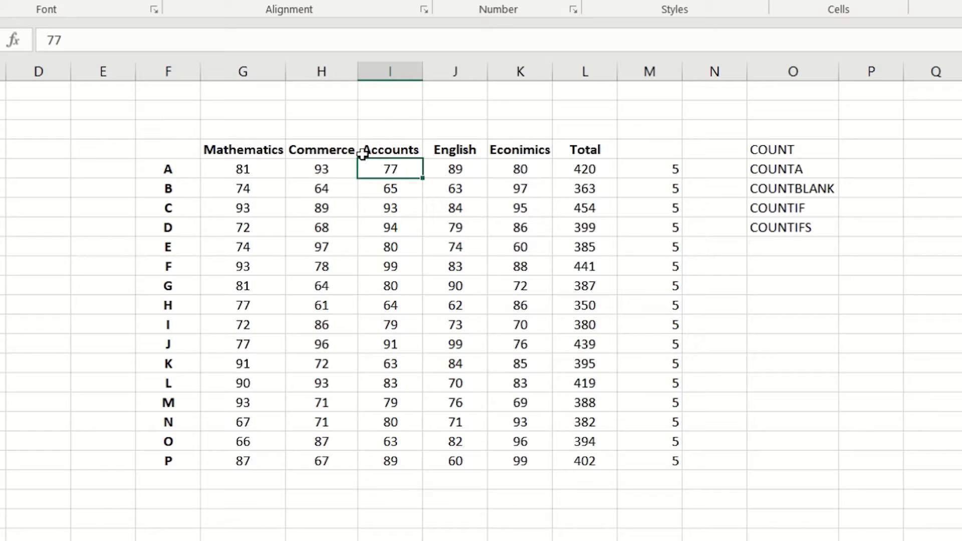
{"action": "left_click", "coordinate": [666, 172]}
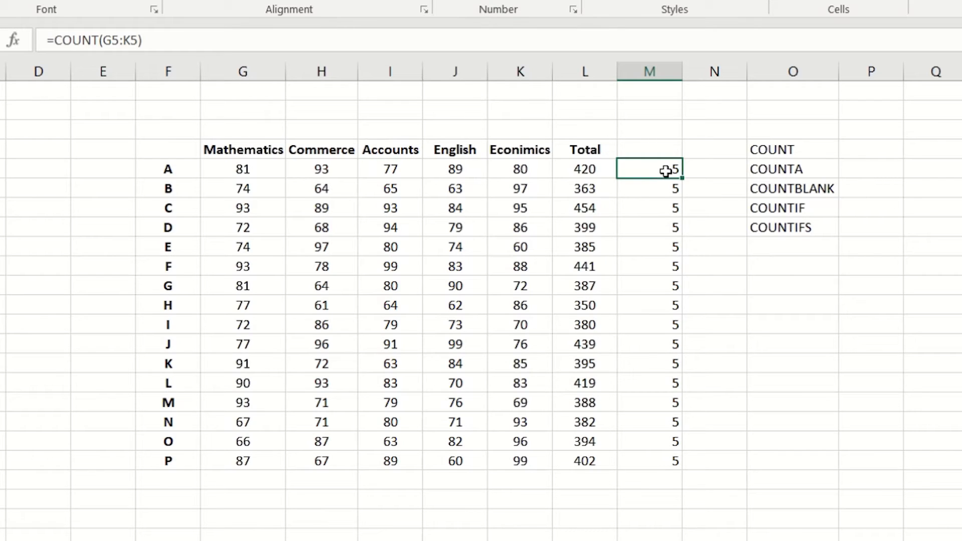
Clear the COUNT formulas from M5:M20 and enter =COUNTA(G5:K5) in M5
{"action": "left_click_drag", "start_coordinate": [651, 169], "coordinate": [666, 465]}
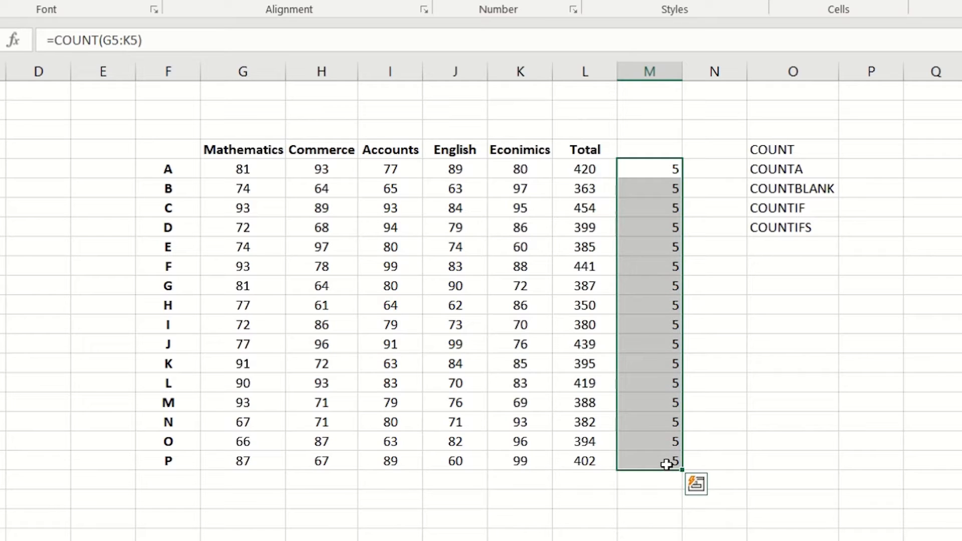
{"action": "key", "text": "Delete"}
{"action": "key", "text": "Up"}
{"action": "key", "text": "Down"}
{"action": "type", "text": "=count"}
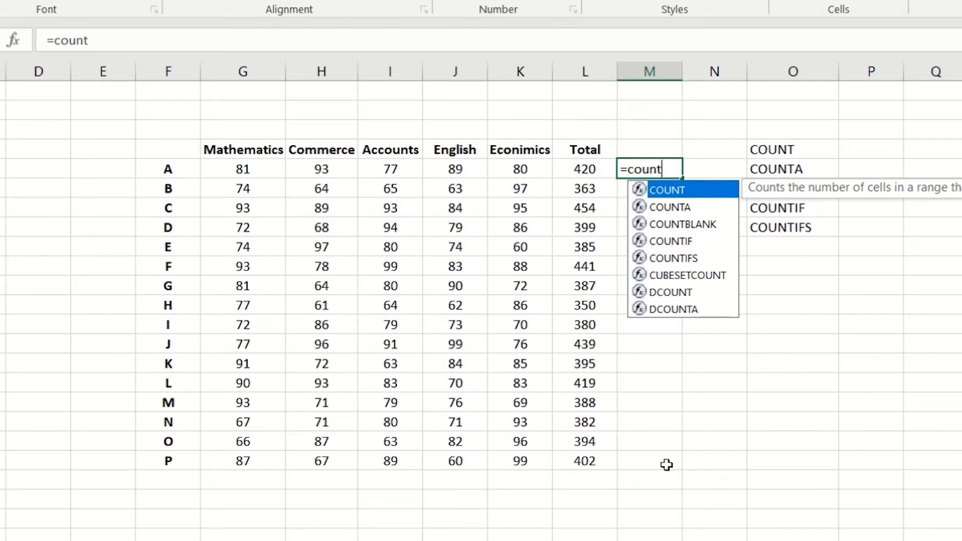
{"action": "key", "text": "Down"}
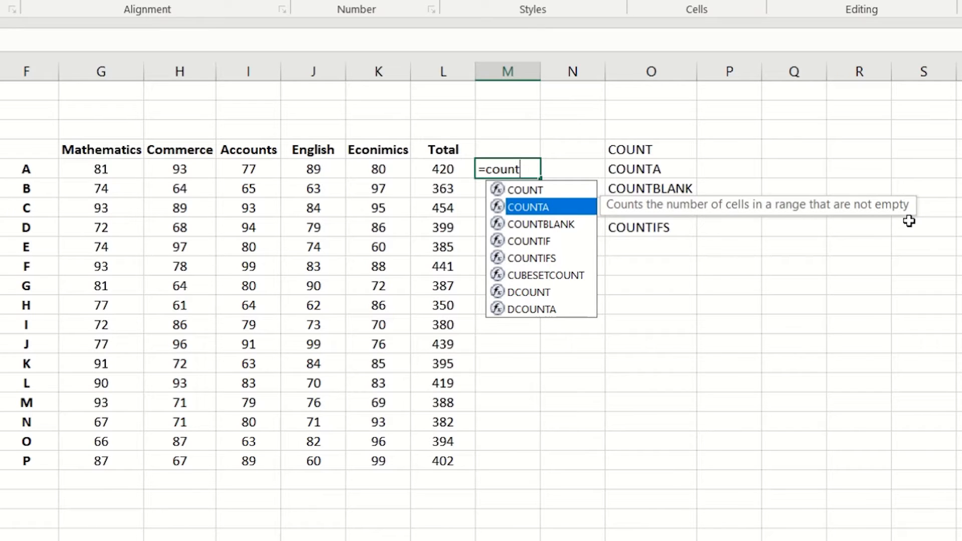
{"action": "key", "text": "Tab"}
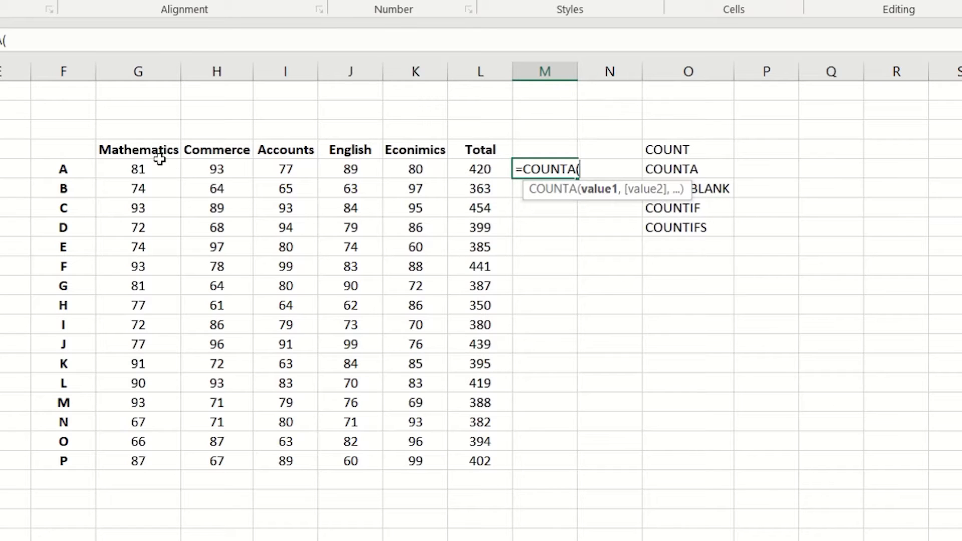
{"action": "left_click_drag", "start_coordinate": [139, 169], "coordinate": [431, 169]}
{"action": "key", "text": "Return"}
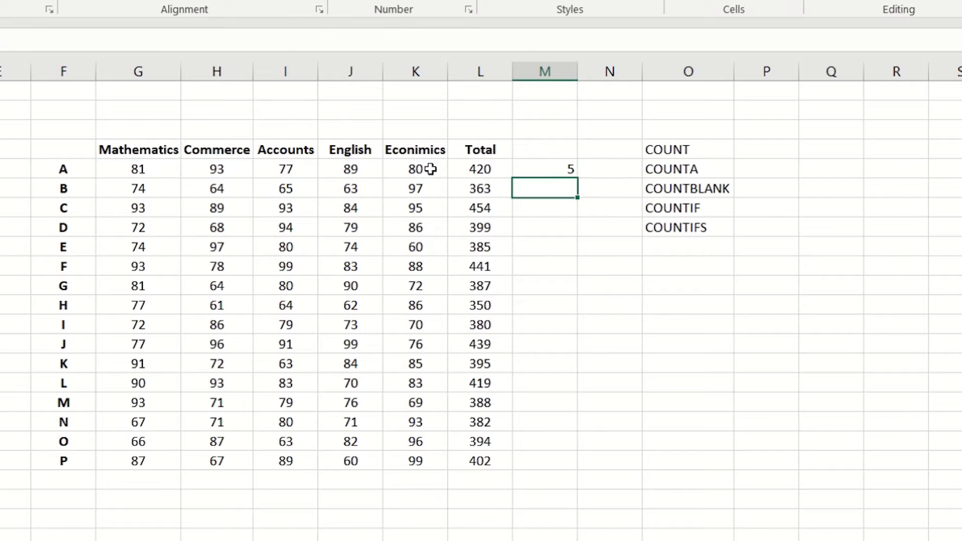
Fill the COUNTA formula from M5 down to M20 and select the filled range
{"action": "left_click", "coordinate": [550, 167]}
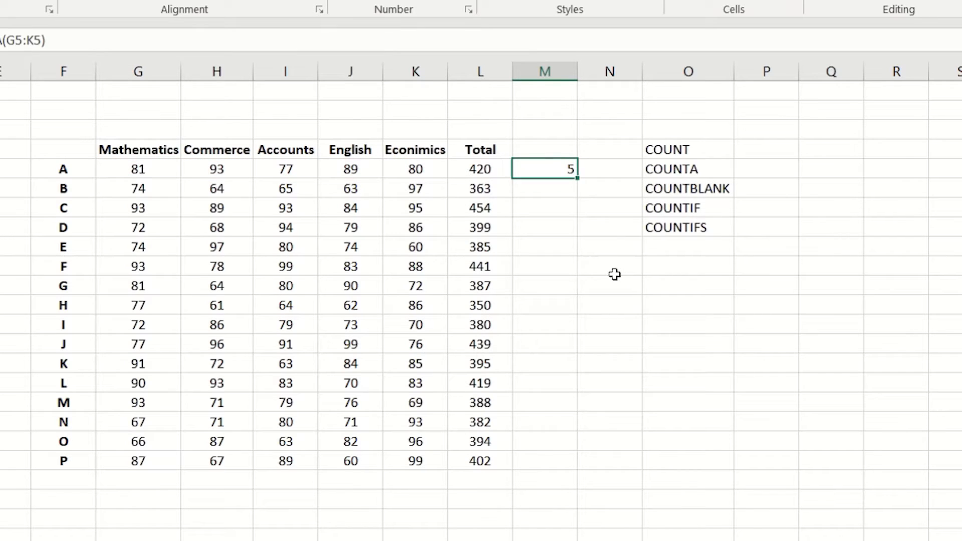
{"action": "double_click", "coordinate": [579, 178]}
{"action": "left_click_drag", "start_coordinate": [554, 173], "coordinate": [561, 461]}
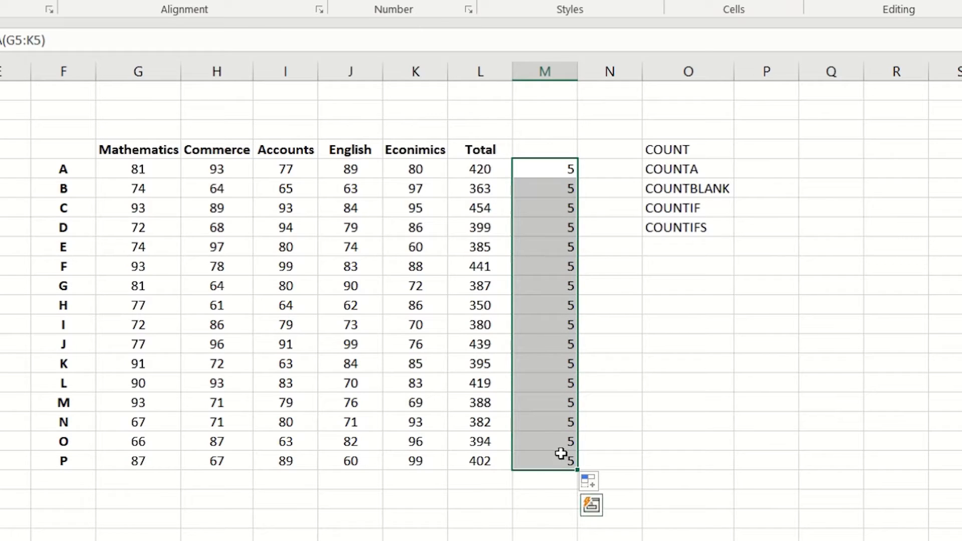
{"action": "left_click_drag", "start_coordinate": [543, 167], "coordinate": [540, 461]}
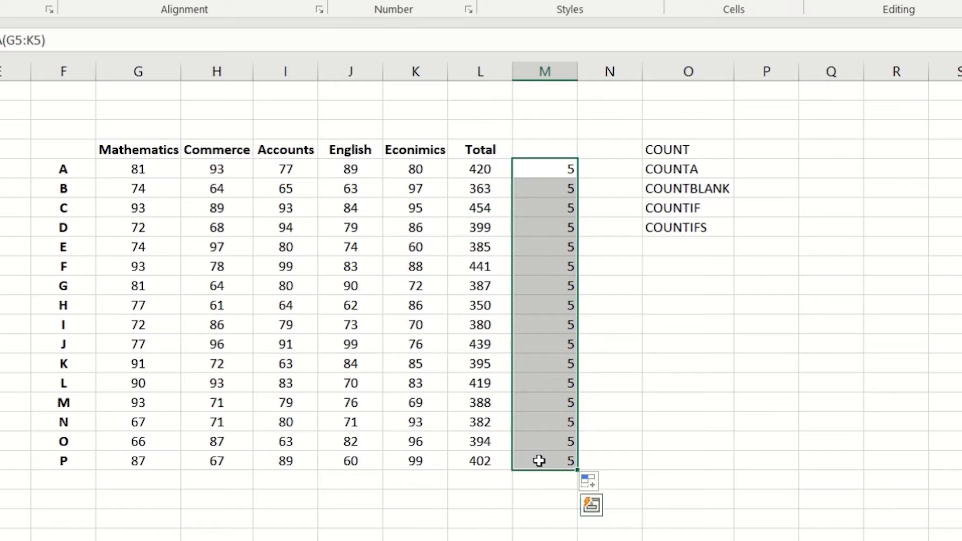
Review the COUNTA formula in M5, replace row A's Accounts mark in I5 with f, and check how M5 counts it
{"action": "left_click", "coordinate": [543, 172]}
{"action": "key", "text": "F2"}
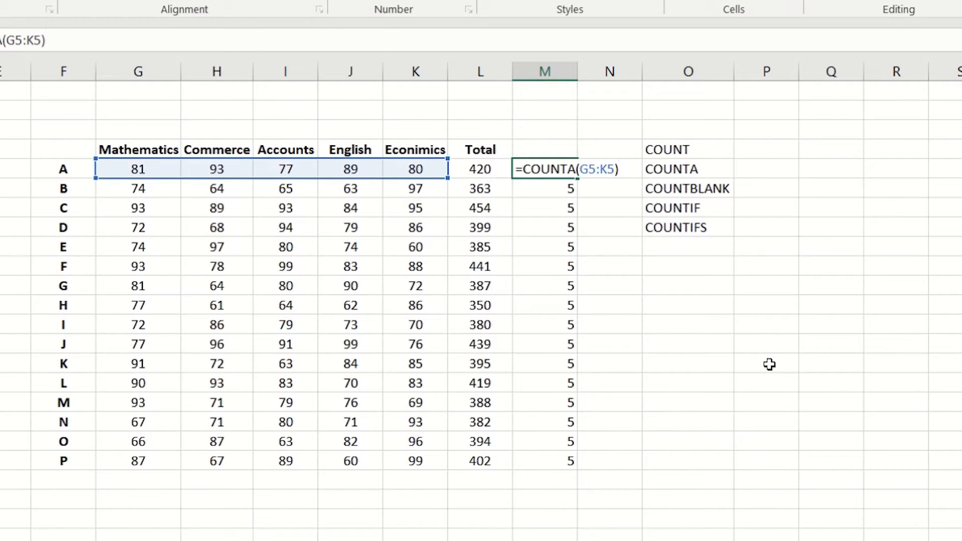
{"action": "key", "text": "Return"}
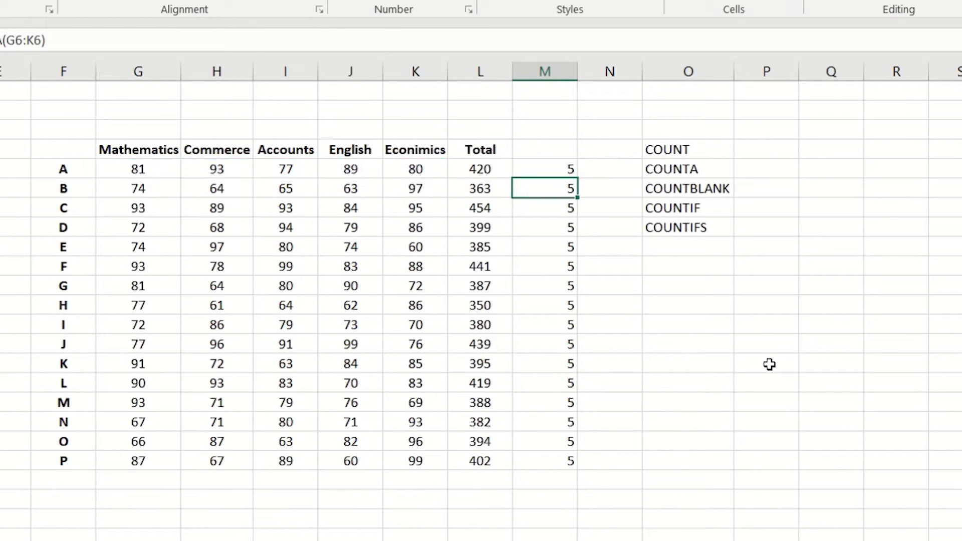
{"action": "left_click", "coordinate": [149, 170]}
{"action": "left_click", "coordinate": [266, 173]}
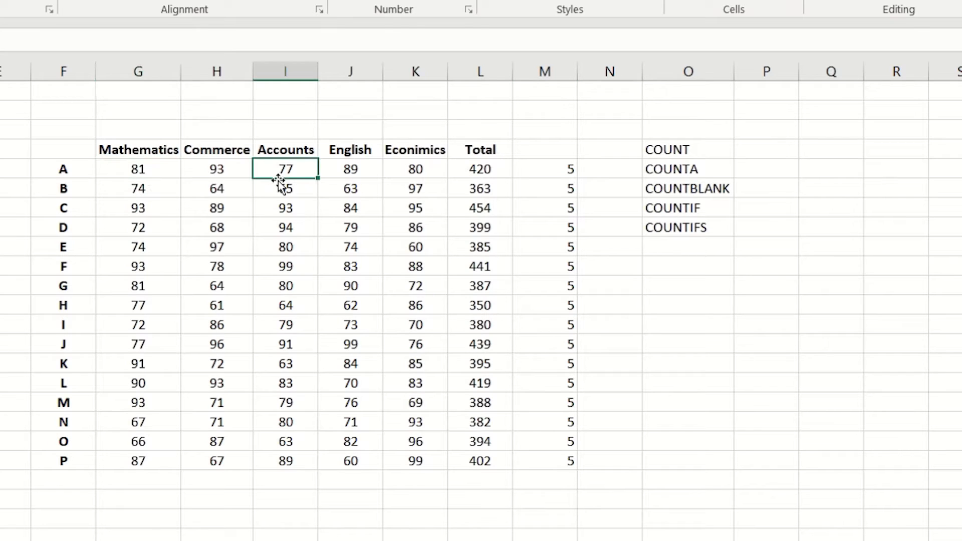
{"action": "type", "text": "f"}
{"action": "key", "text": "Return"}
{"action": "key", "text": "Up"}
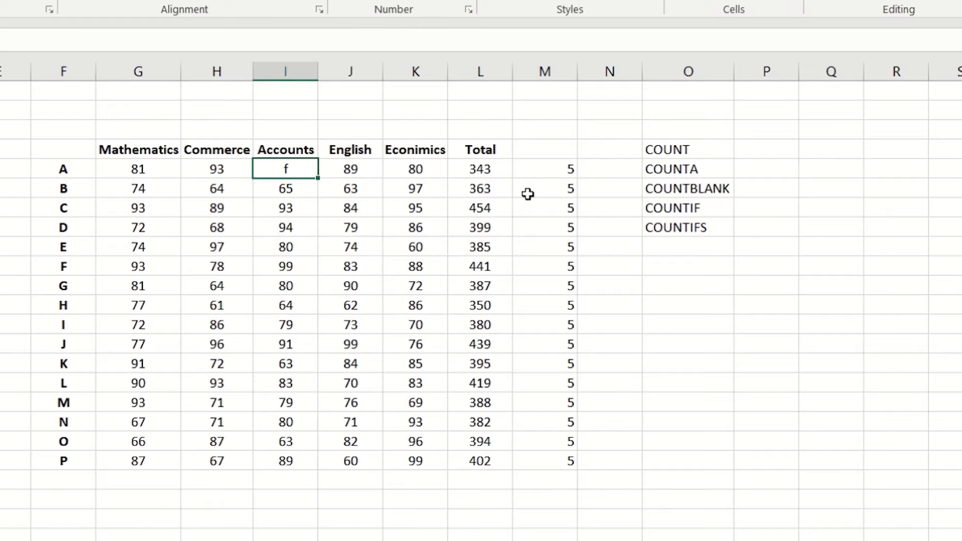
{"action": "left_click", "coordinate": [534, 168]}
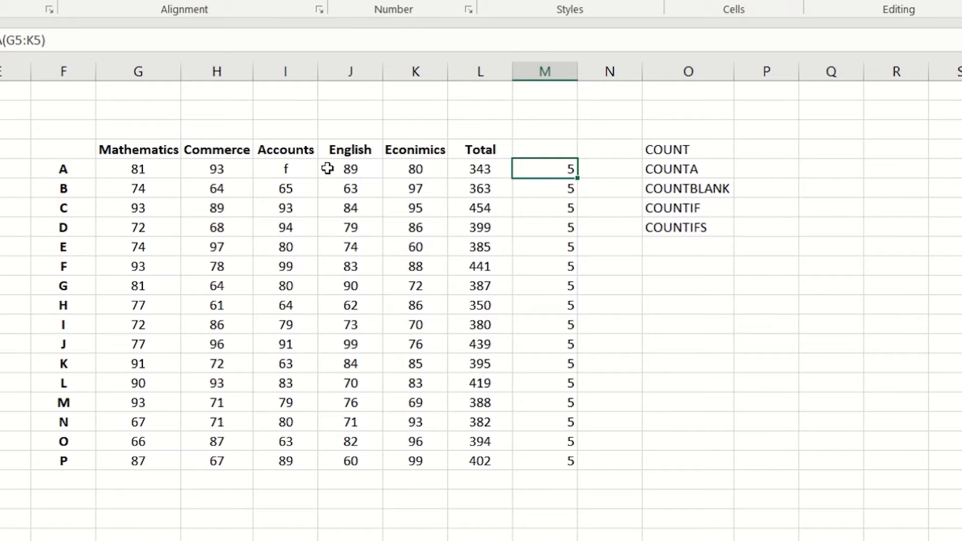
Clear row A's Accounts cell I5 and check how COUNTA in M5 treats the blank within G5:K5
{"action": "left_click", "coordinate": [300, 168]}
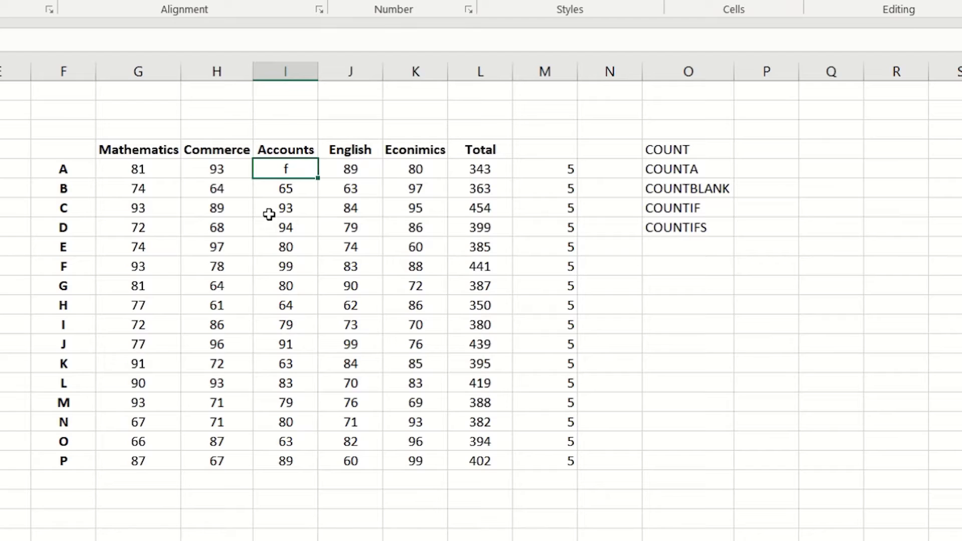
{"action": "key", "text": "Return"}
{"action": "key", "text": "Up"}
{"action": "left_click", "coordinate": [533, 170]}
{"action": "left_click", "coordinate": [299, 170]}
{"action": "key", "text": "Down"}
{"action": "key", "text": "Up"}
{"action": "left_click", "coordinate": [533, 165]}
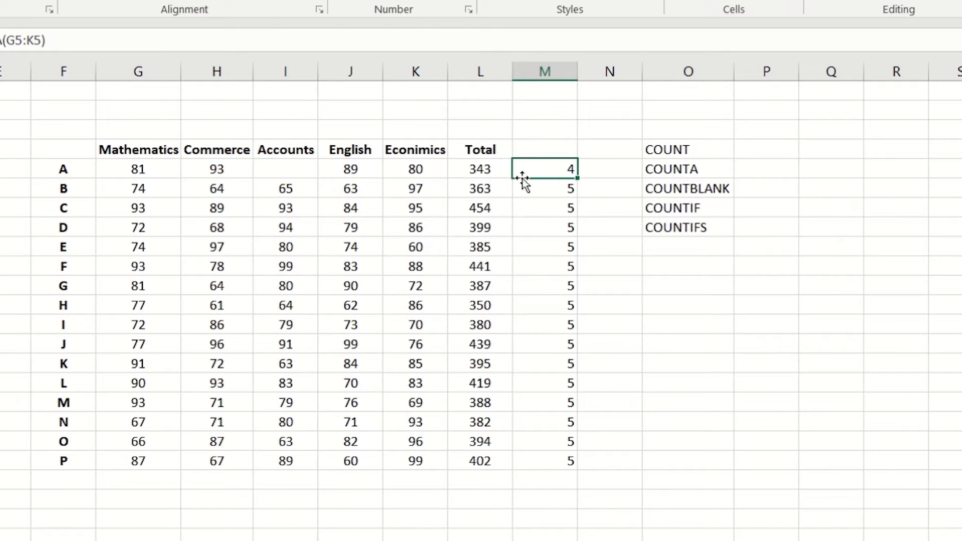
{"action": "left_click", "coordinate": [135, 169]}
{"action": "left_click_drag", "start_coordinate": [134, 169], "coordinate": [415, 169]}
{"action": "left_click", "coordinate": [412, 169]}
Set row A's Accounts mark in I5 to 88 and recheck the COUNTA formula against G5:K5
{"action": "left_click", "coordinate": [296, 171]}
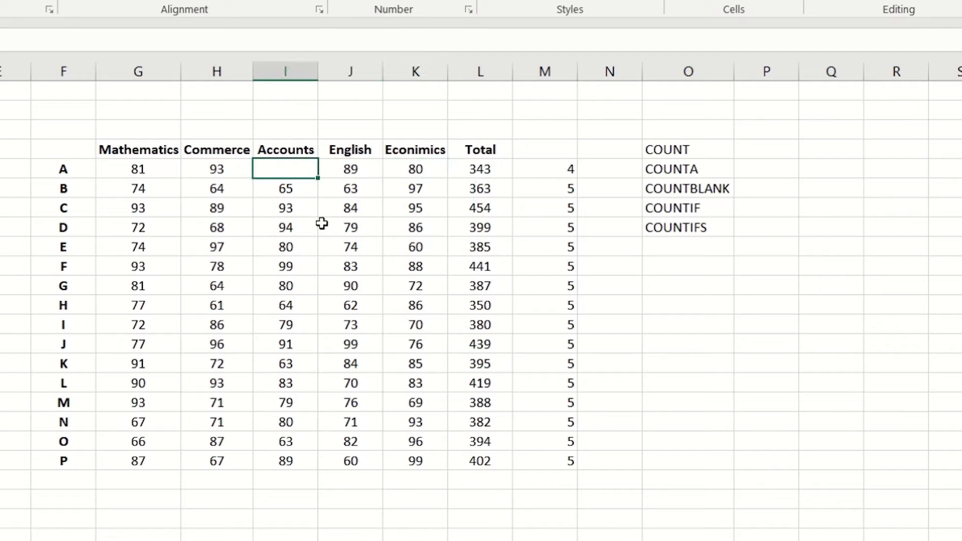
{"action": "key", "text": "ctrl+Return"}
{"action": "left_click", "coordinate": [538, 174]}
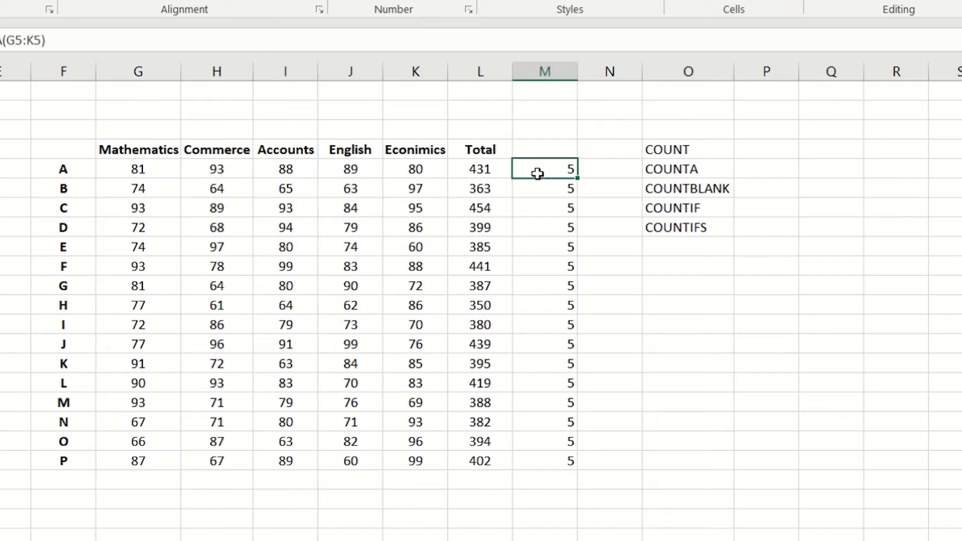
{"action": "left_click_drag", "start_coordinate": [137, 169], "coordinate": [403, 169]}
Clear the COUNTA formulas from M5:M20
{"action": "left_click", "coordinate": [547, 173]}
{"action": "left_click_drag", "start_coordinate": [556, 171], "coordinate": [544, 453]}
{"action": "key", "text": "Delete"}
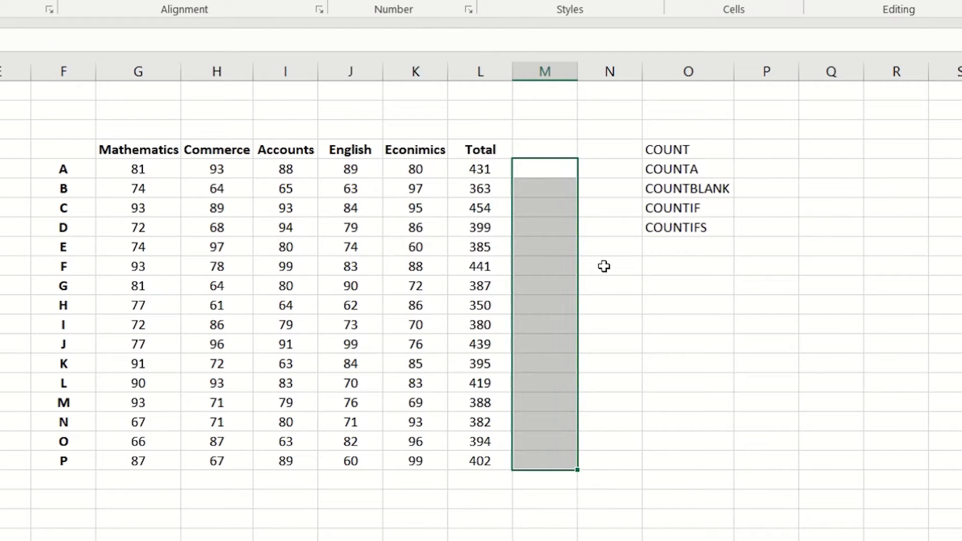
Enter =COUNTBLANK(G5:K5) in M5 and fill it down to M20
{"action": "left_click", "coordinate": [543, 170]}
{"action": "type", "text": "=coun"}
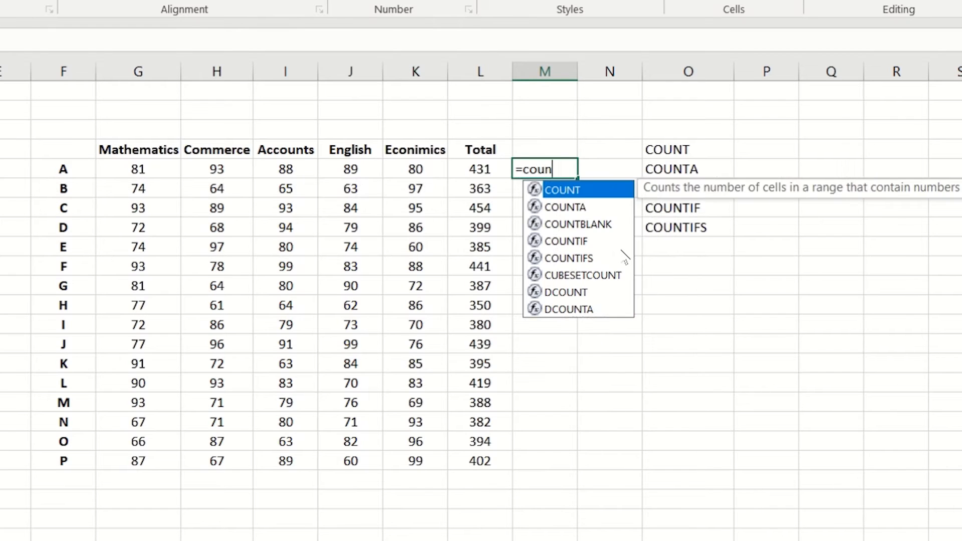
{"action": "key", "text": "Down"}
{"action": "key", "text": "Down"}
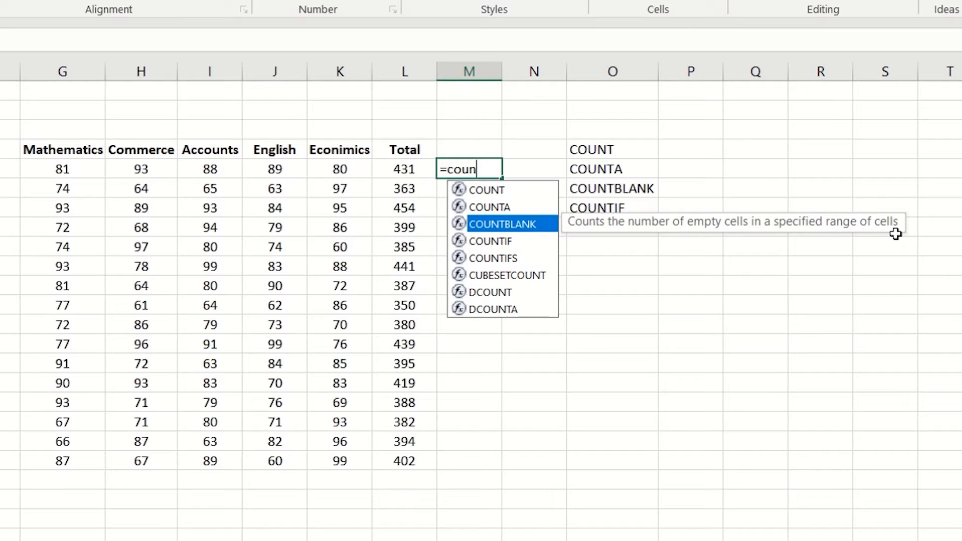
{"action": "key", "text": "Tab"}
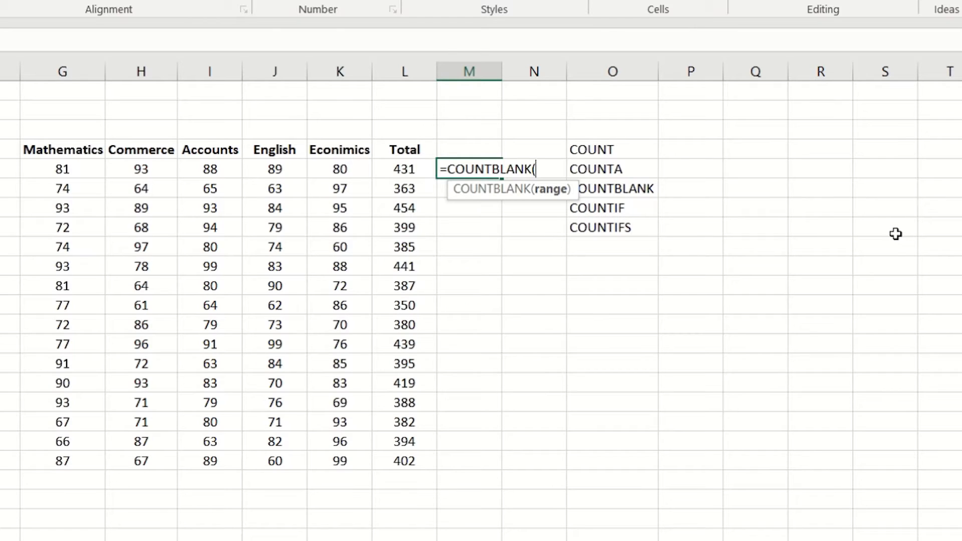
{"action": "left_click_drag", "start_coordinate": [64, 169], "coordinate": [360, 171]}
{"action": "key", "text": "Return"}
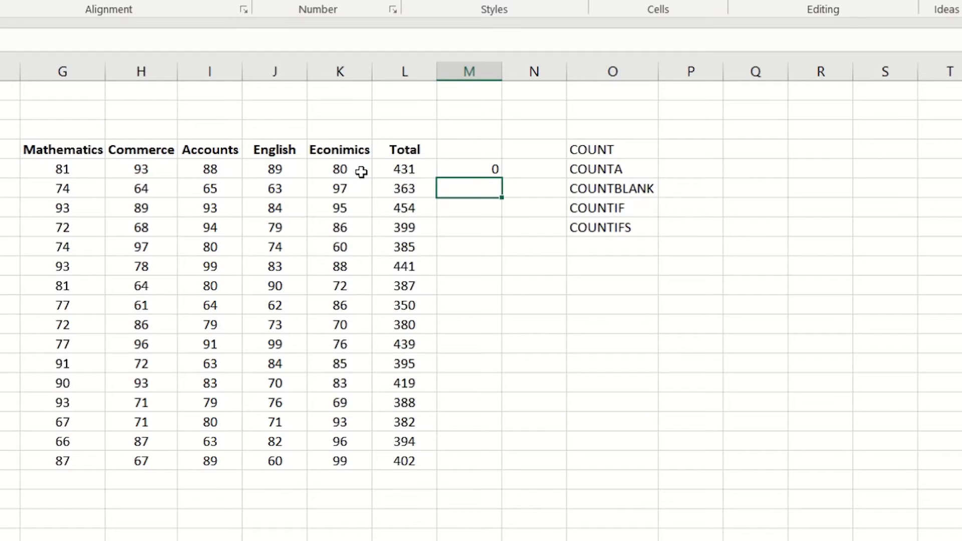
{"action": "left_click", "coordinate": [492, 170]}
{"action": "double_click", "coordinate": [501, 177]}
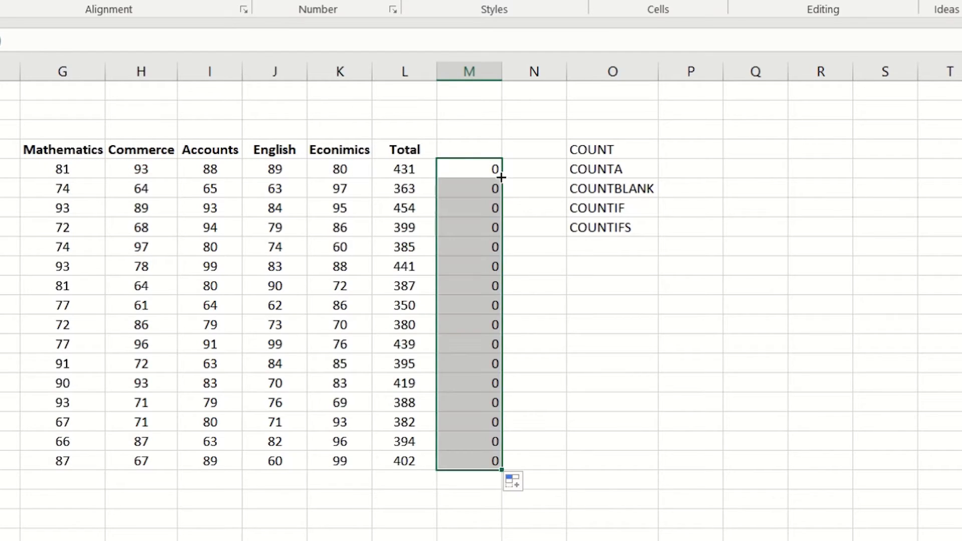
{"action": "left_click", "coordinate": [465, 168]}
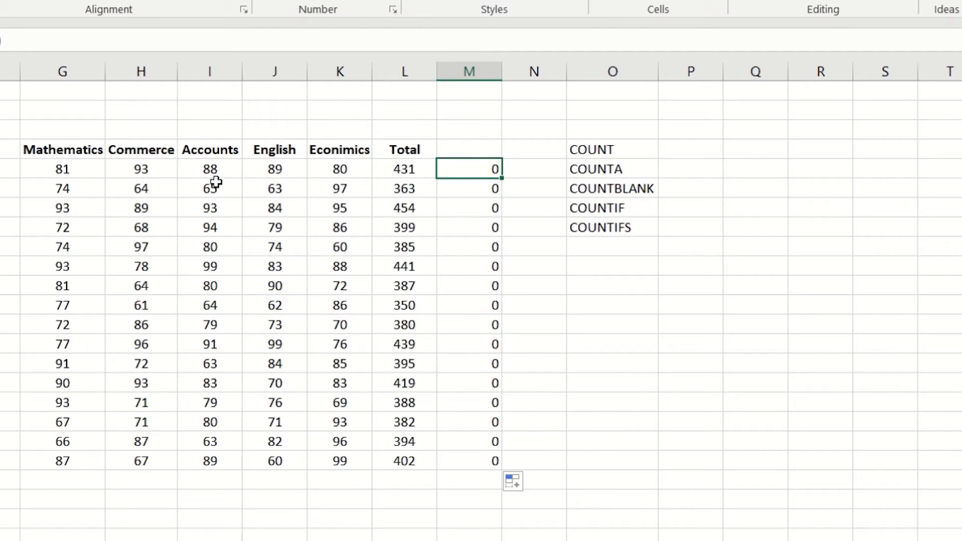
Clear row A's Accounts mark in I5 and check how COUNTBLANK in M5 responds to the empty cell
{"action": "left_click_drag", "start_coordinate": [62, 171], "coordinate": [364, 169]}
{"action": "key", "text": "Right"}
{"action": "key", "text": "Right"}
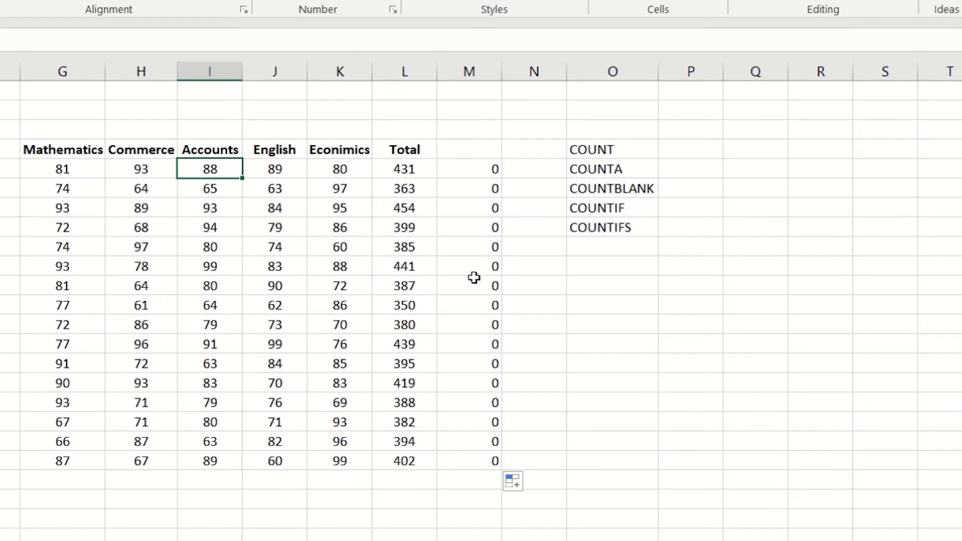
{"action": "key", "text": "Delete"}
{"action": "key", "text": "Right"}
{"action": "key", "text": "Right"}
{"action": "key", "text": "Right"}
{"action": "key", "text": "Right"}
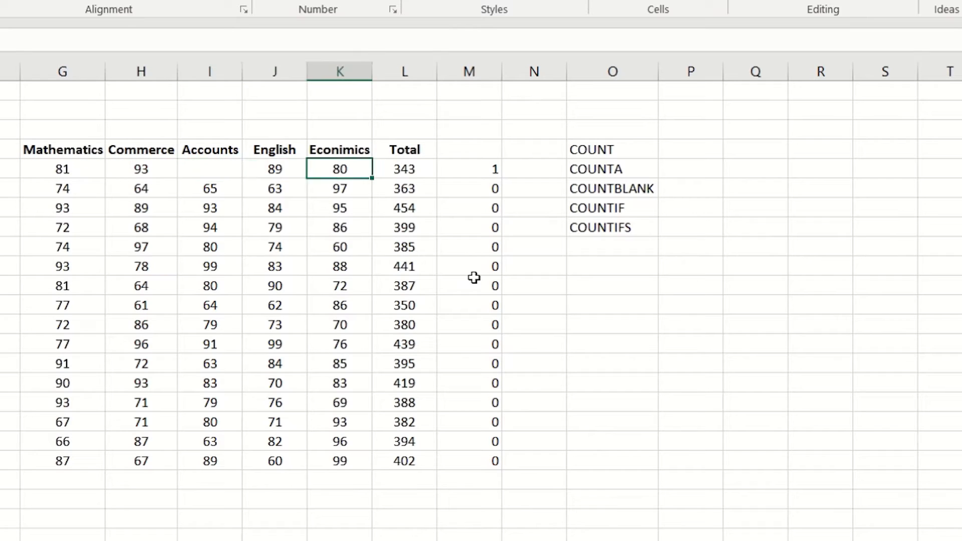
{"action": "key", "text": "Left"}
{"action": "key", "text": "Left"}
{"action": "key", "text": "Left"}
{"action": "key", "text": "Left"}
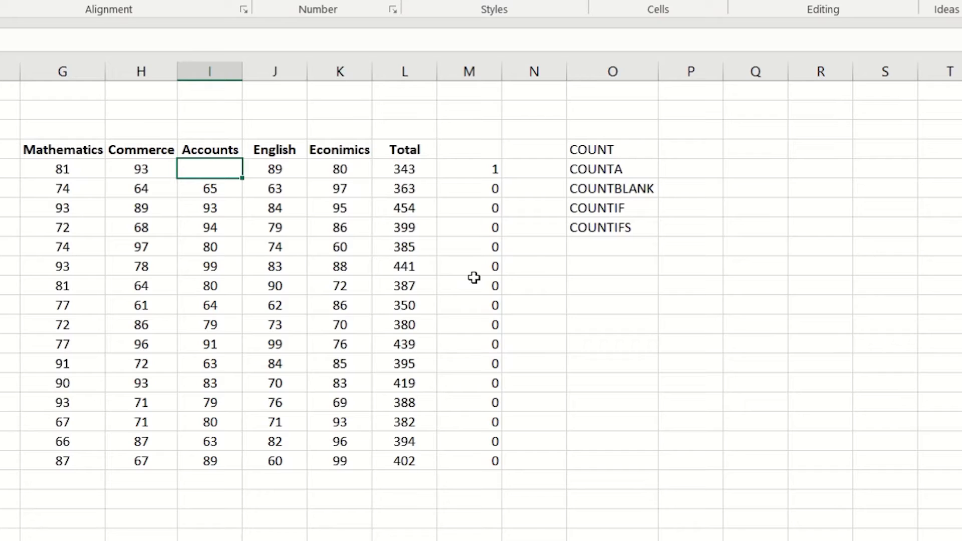
Test COUNTBLANK with @ in I5, clear the symbol, and set row A's Accounts mark to 77
{"action": "type", "text": "@"}
{"action": "key", "text": "Return"}
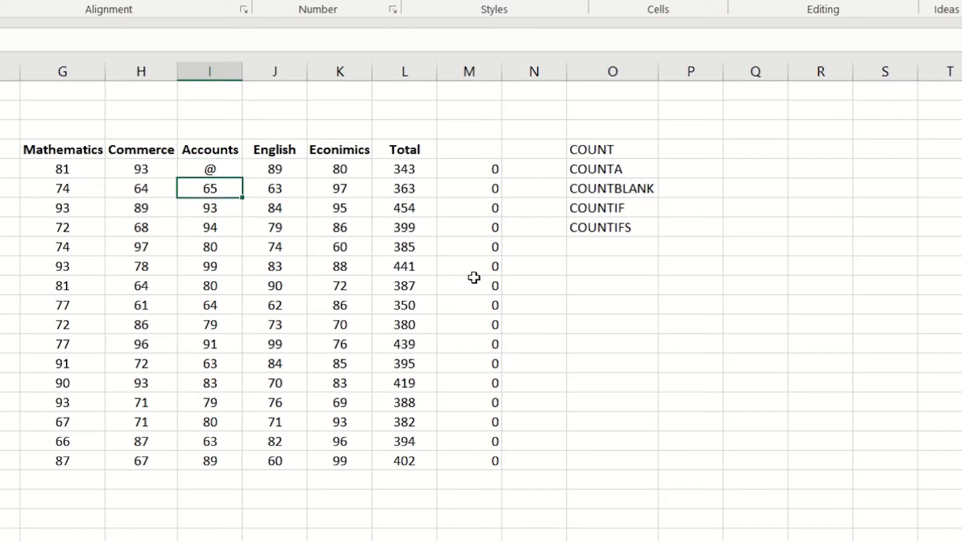
{"action": "key", "text": "Up"}
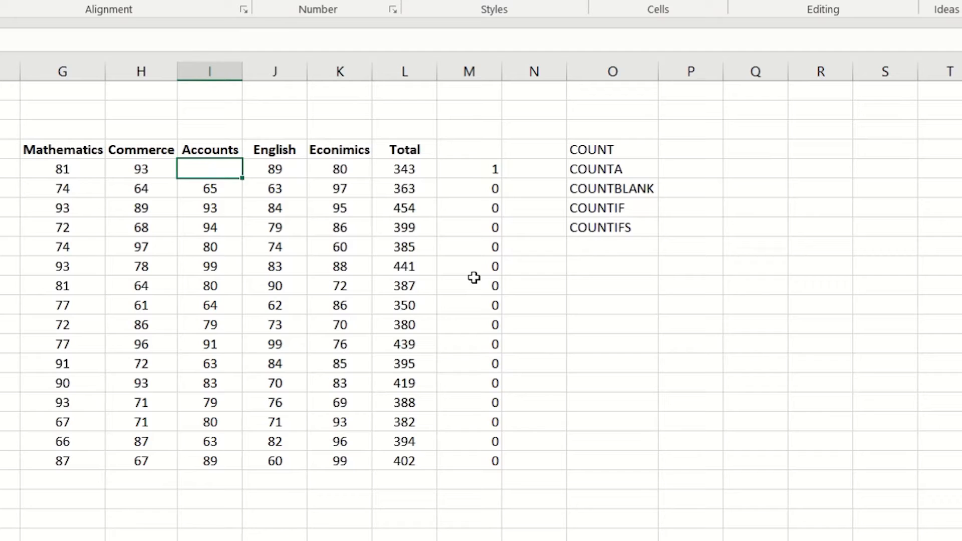
{"action": "type", "text": "77"}
{"action": "key", "text": "ctrl+Return"}
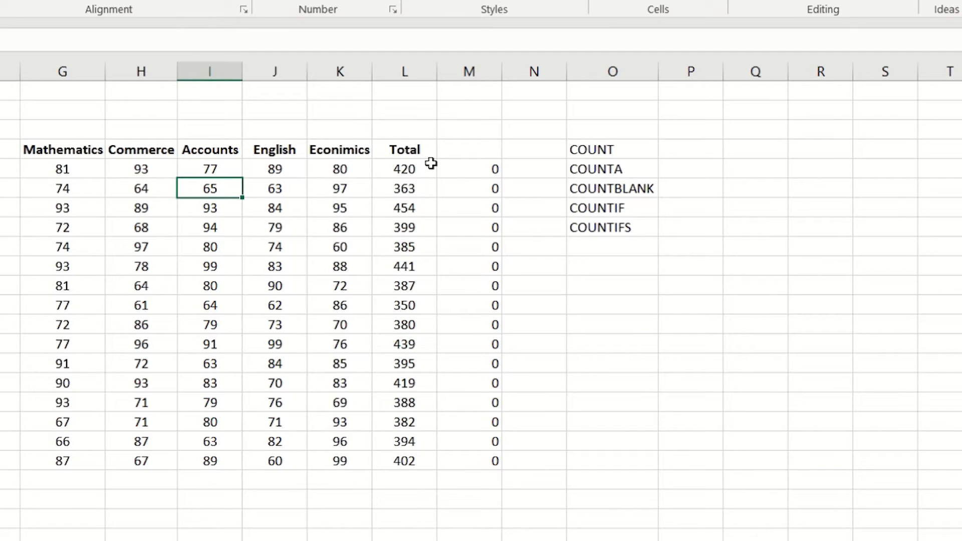
Clear the COUNTBLANK formulas from M5:M21
{"action": "left_click", "coordinate": [451, 168]}
{"action": "left_click_drag", "start_coordinate": [465, 169], "coordinate": [467, 466]}
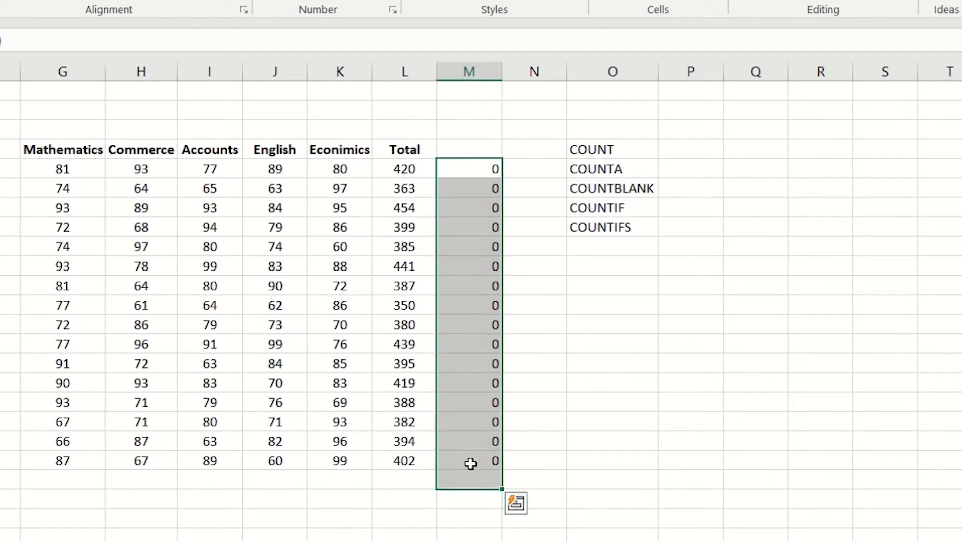
{"action": "key", "text": "Delete"}
Enter =COUNTIF(G5:K5,77) in M5 to count marks equal to 77, and fill it down to M20
{"action": "type", "text": "=coun"}
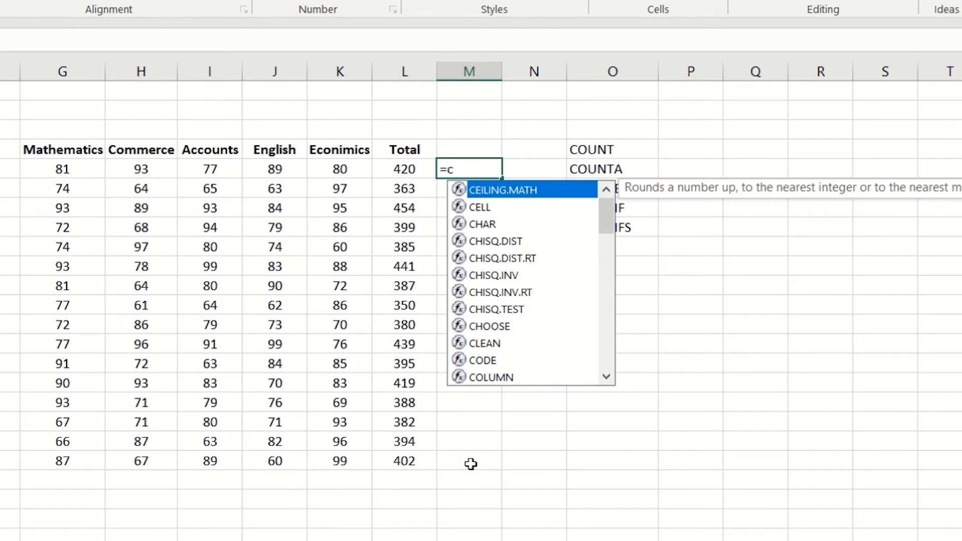
{"action": "key", "text": "Down"}
{"action": "key", "text": "Down"}
{"action": "key", "text": "Down"}
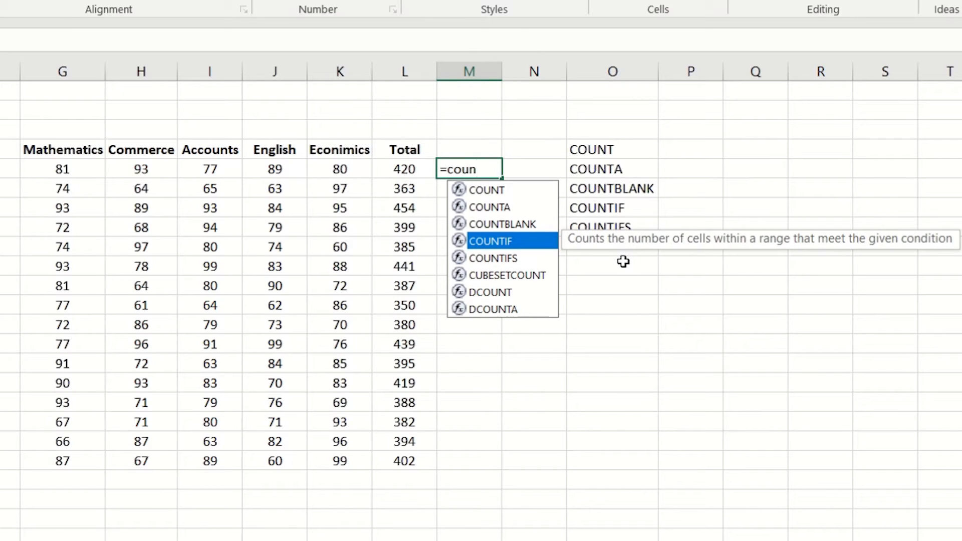
{"action": "key", "text": "Tab"}
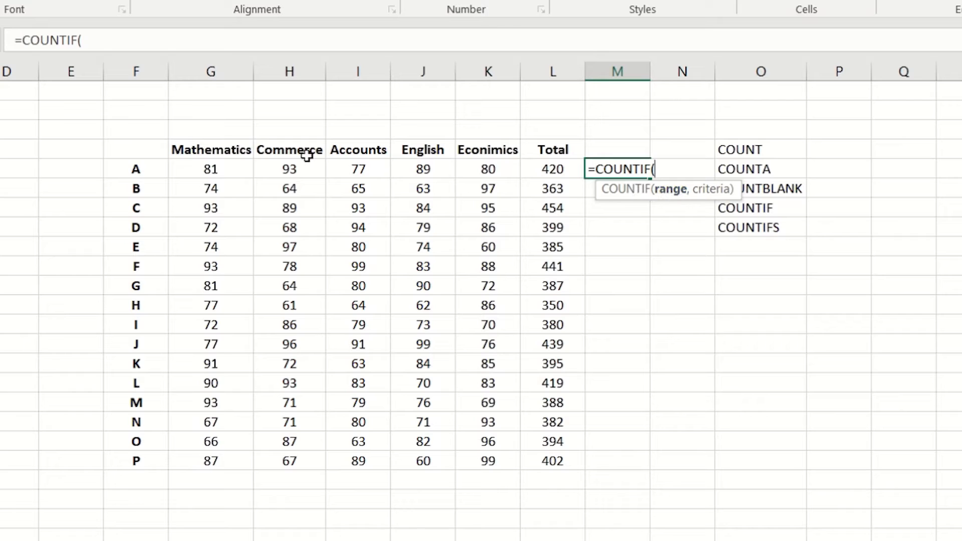
{"action": "left_click_drag", "start_coordinate": [202, 169], "coordinate": [482, 176]}
{"action": "type", "text": ","}
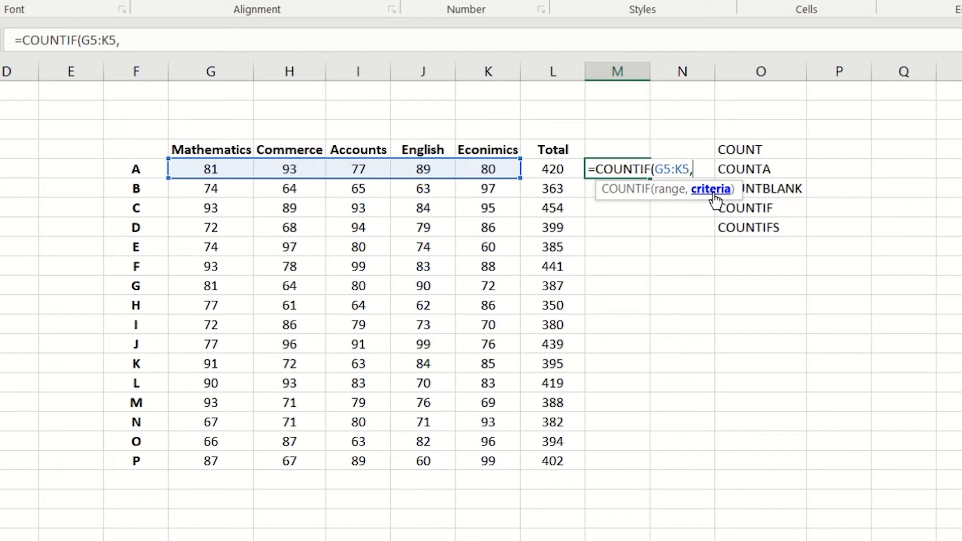
{"action": "type", "text": "77)"}
{"action": "key", "text": "Return"}
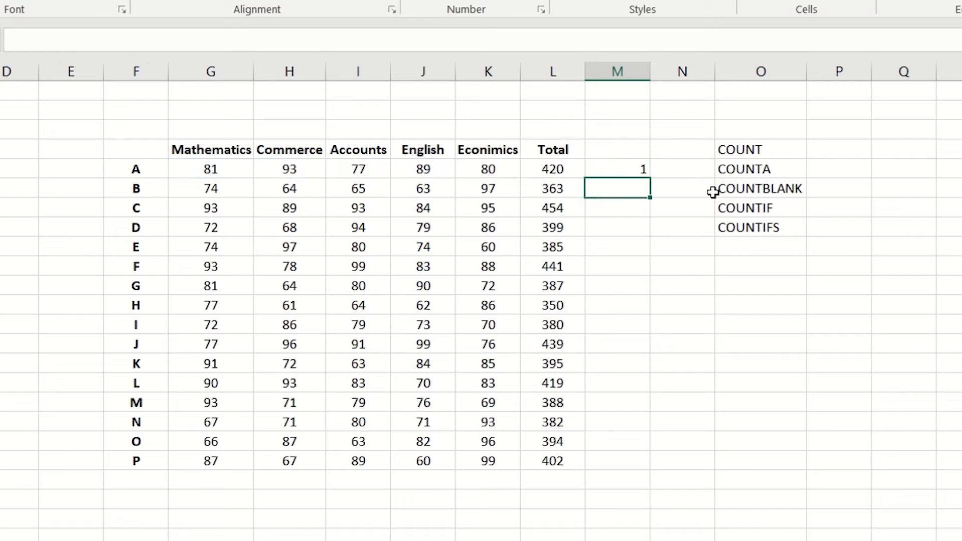
{"action": "key", "text": "Up"}
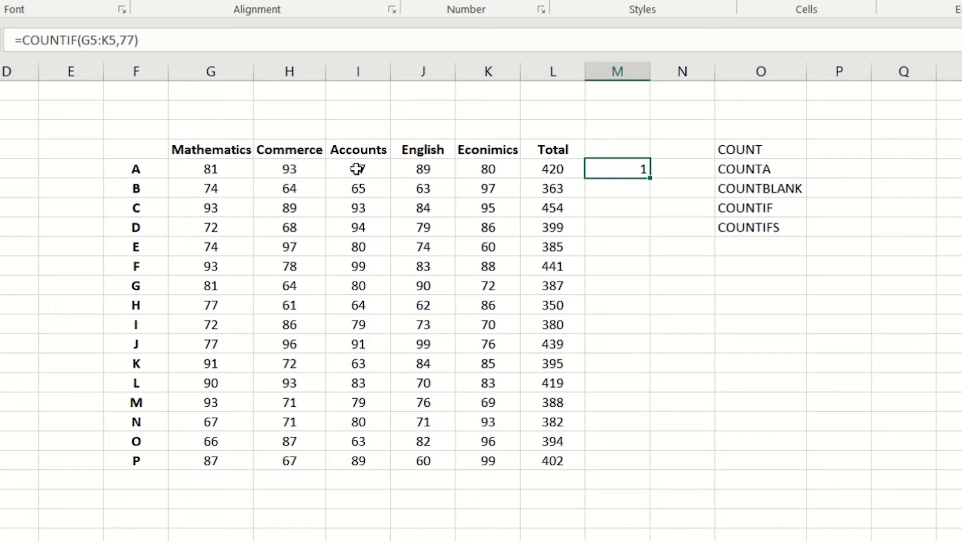
{"action": "double_click", "coordinate": [649, 176]}
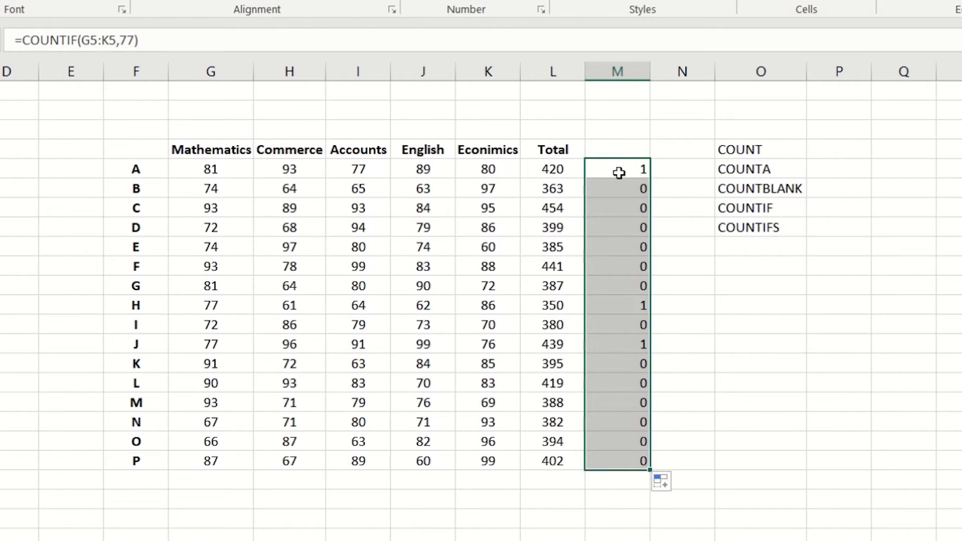
Examine the COUNTIF formulas for rows H and J and compare them with the marks in those rows
{"action": "left_click", "coordinate": [622, 308]}
{"action": "left_click", "coordinate": [620, 343]}
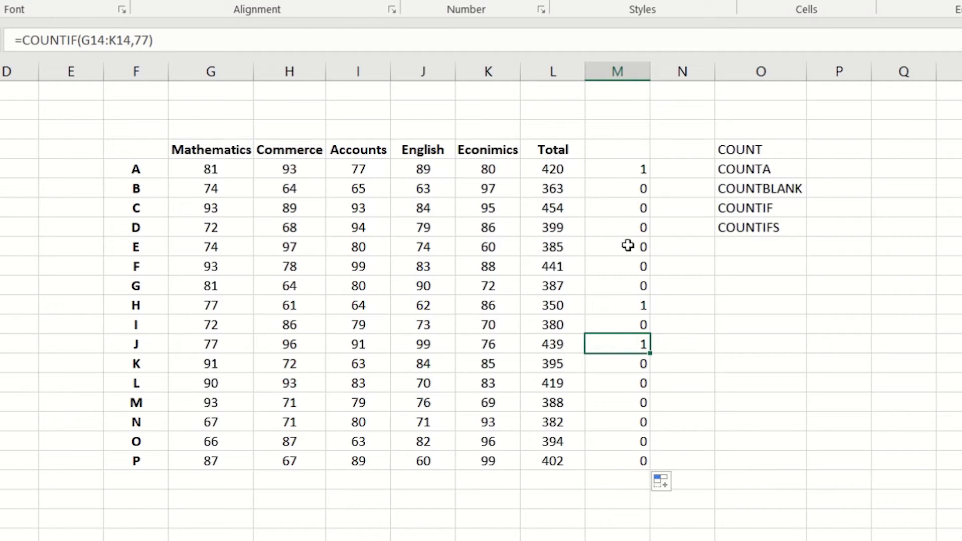
{"action": "left_click", "coordinate": [612, 306]}
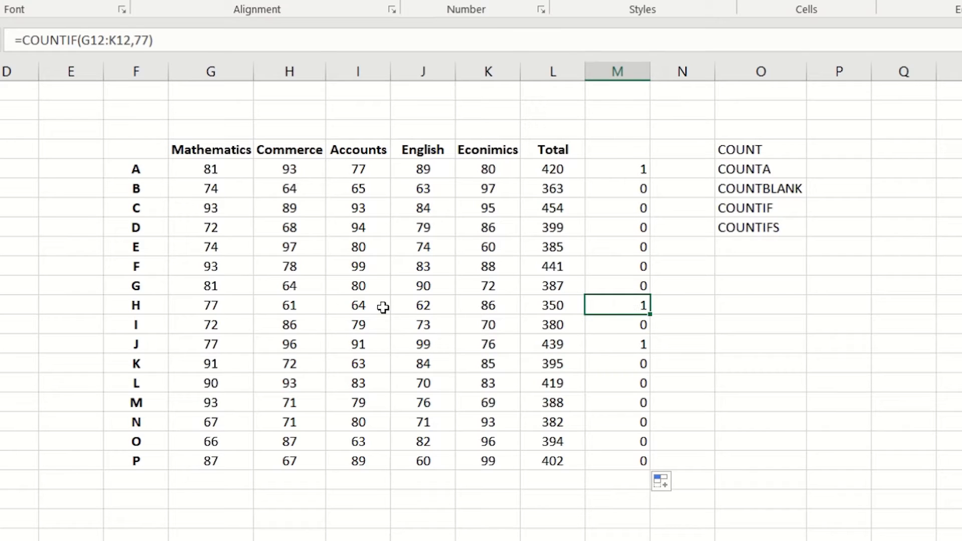
{"action": "left_click", "coordinate": [228, 308]}
{"action": "left_click_drag", "start_coordinate": [342, 307], "coordinate": [627, 310]}
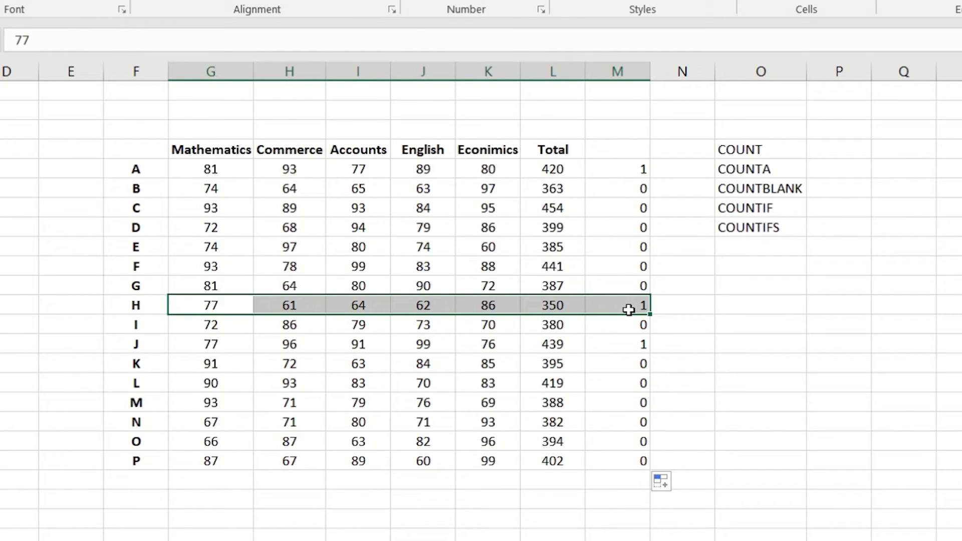
{"action": "left_click", "coordinate": [141, 304]}
{"action": "left_click_drag", "start_coordinate": [131, 305], "coordinate": [625, 307]}
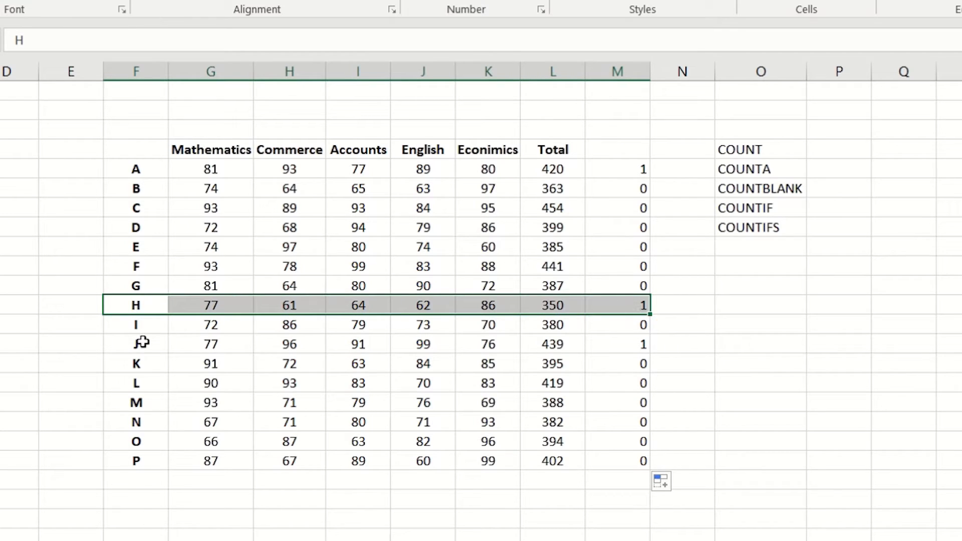
{"action": "left_click_drag", "start_coordinate": [136, 346], "coordinate": [627, 348]}
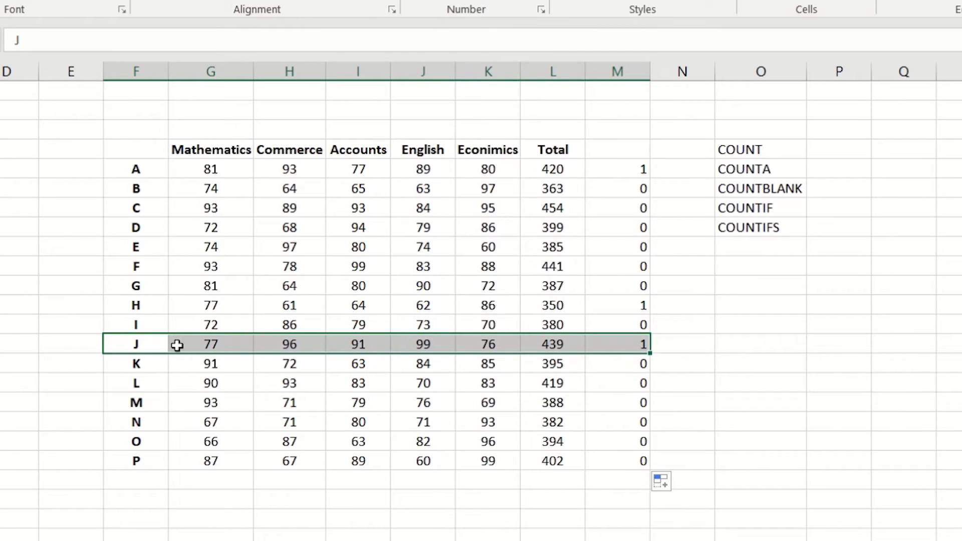
Change the COUNTIF criterion in M5 to 79 and fill the formula down to M20
{"action": "left_click", "coordinate": [200, 343]}
{"action": "left_click", "coordinate": [617, 344]}
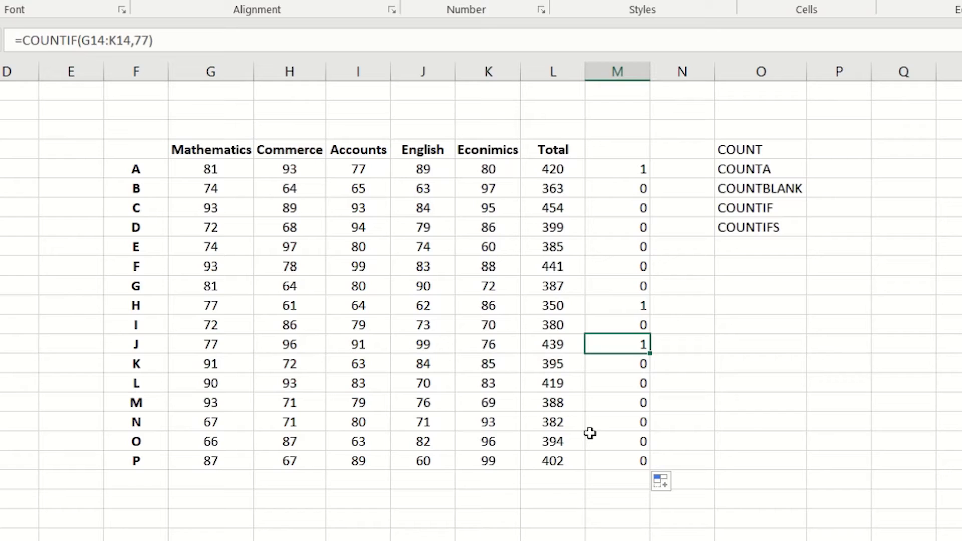
{"action": "left_click", "coordinate": [611, 169]}
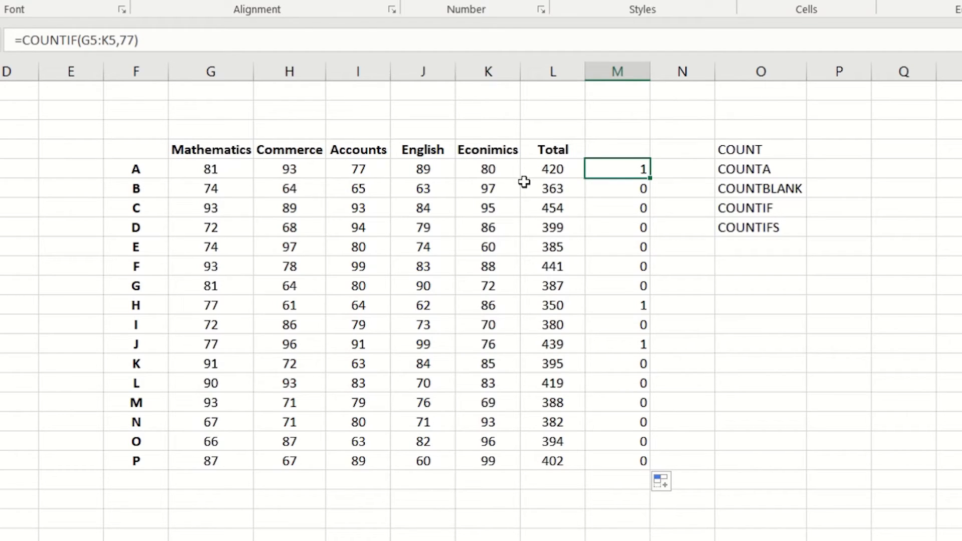
{"action": "left_click", "coordinate": [133, 39]}
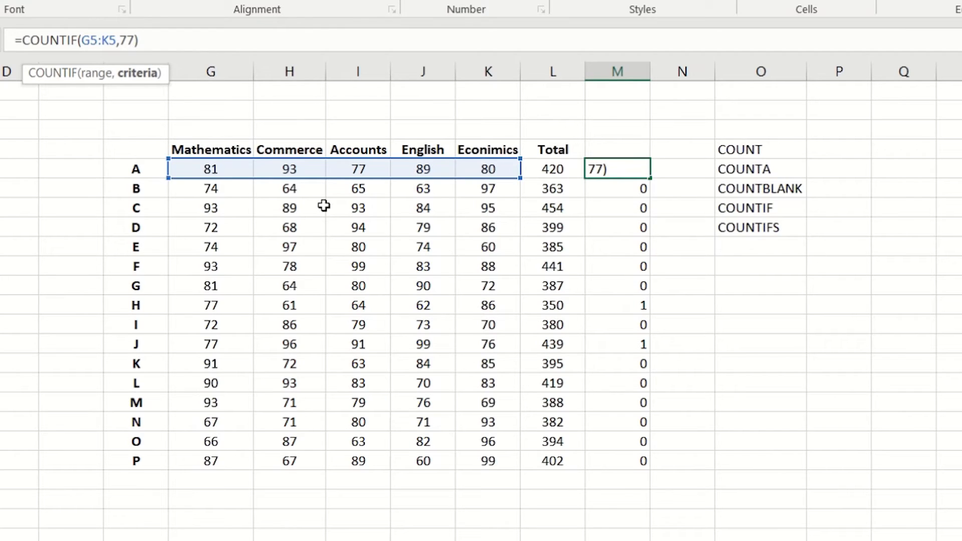
{"action": "key", "text": "BackSpace"}
{"action": "type", "text": "9"}
{"action": "key", "text": "Return"}
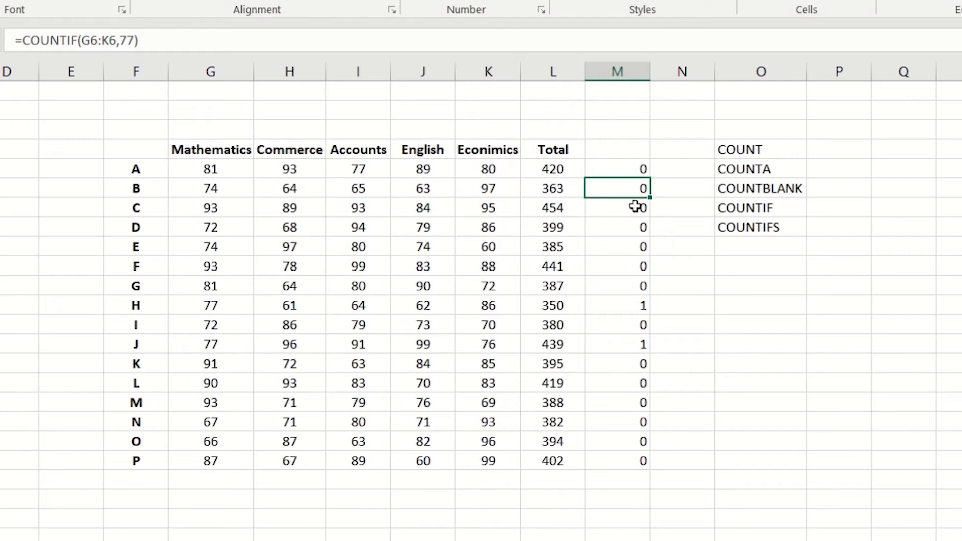
{"action": "left_click", "coordinate": [636, 169]}
{"action": "double_click", "coordinate": [649, 178]}
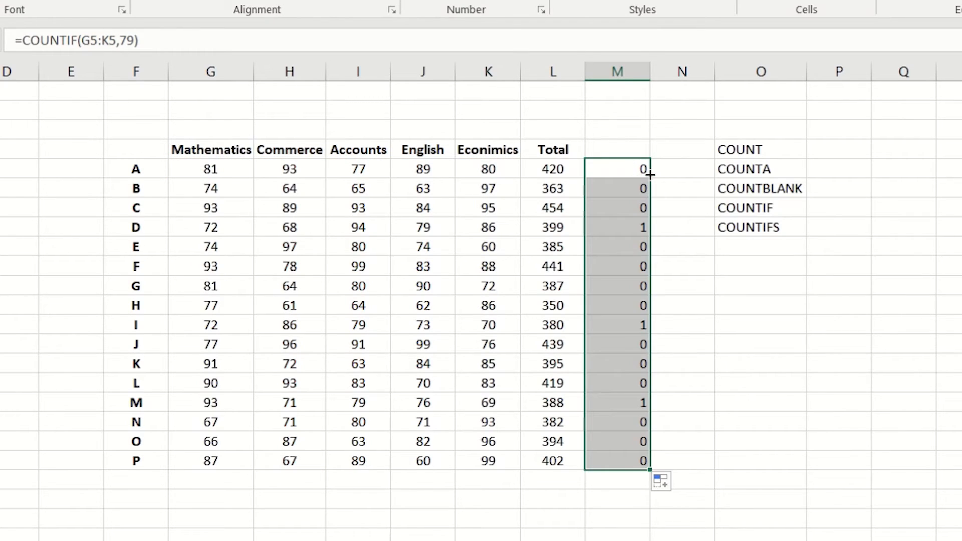
Examine the COUNTIF formulas in column M for rows A, D, I and M
{"action": "left_click", "coordinate": [623, 170]}
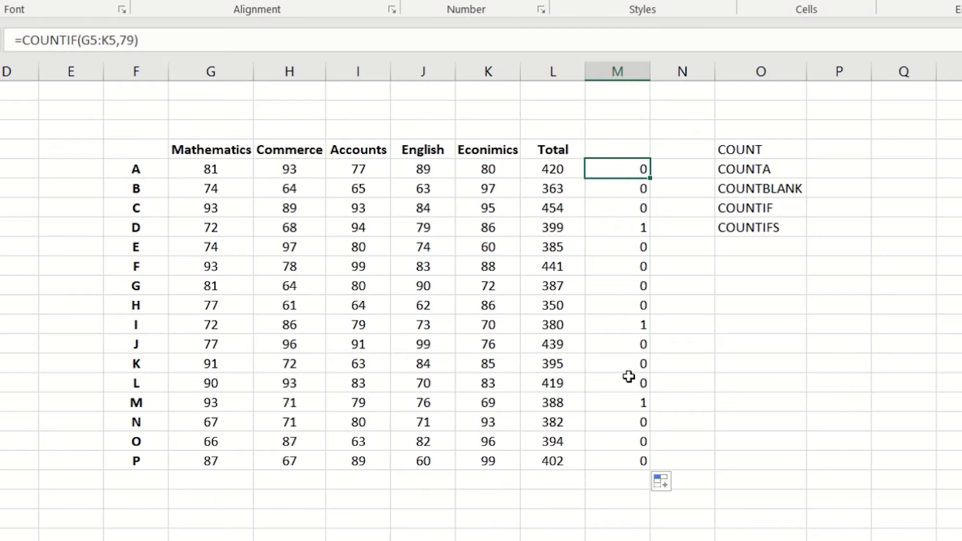
{"action": "left_click", "coordinate": [627, 226]}
{"action": "left_click", "coordinate": [620, 327]}
{"action": "left_click", "coordinate": [621, 400]}
{"action": "left_click", "coordinate": [621, 225]}
Enclose the 79 criterion in M5's COUNTIF formula in double quotes and fill it down to M20
{"action": "left_click", "coordinate": [611, 167]}
{"action": "left_click", "coordinate": [118, 40]}
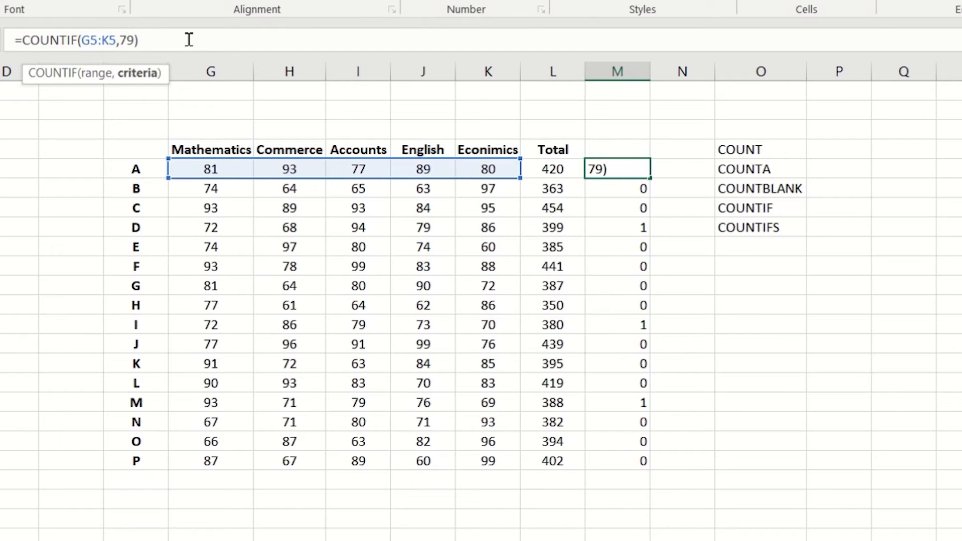
{"action": "type", "text": "\""}
{"action": "key", "text": "Right"}
{"action": "type", "text": "\""}
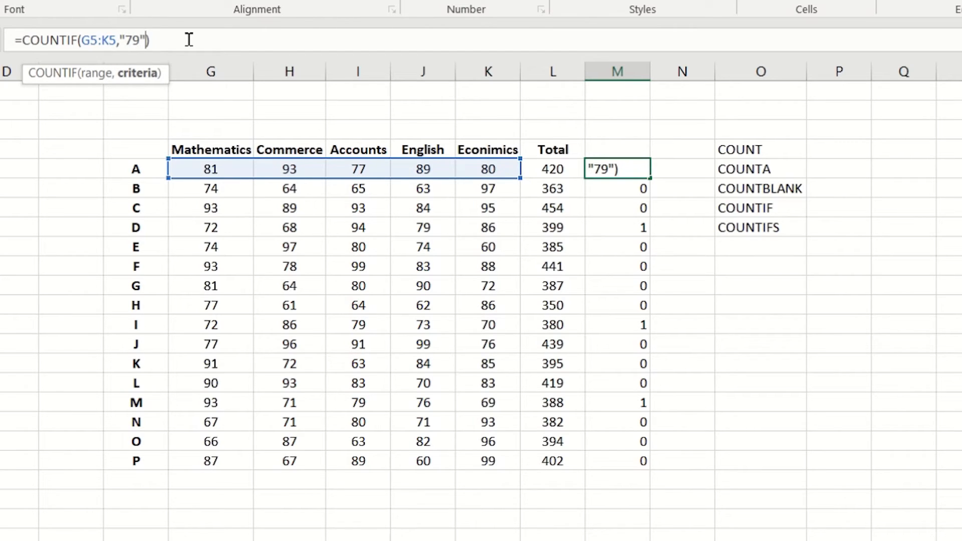
{"action": "key", "text": "Return"}
{"action": "key", "text": "Up"}
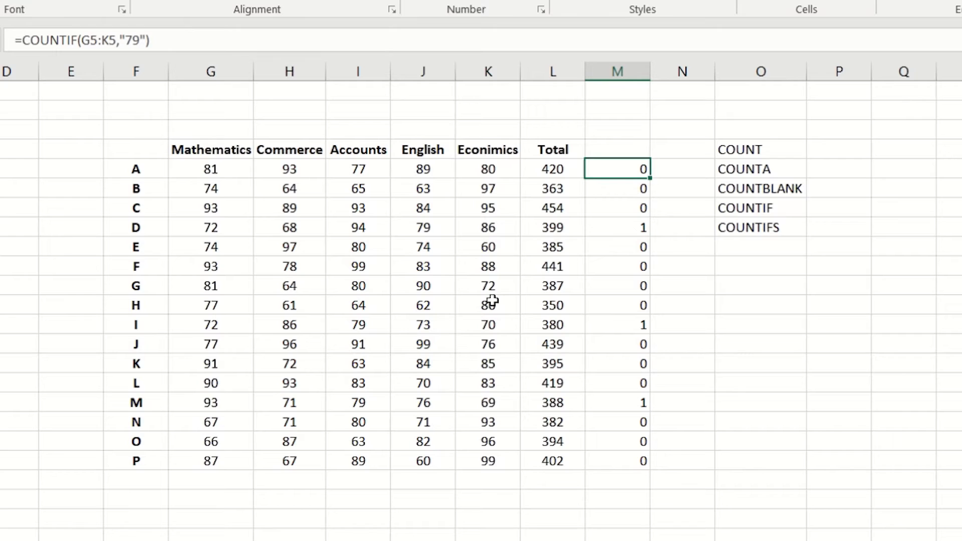
{"action": "double_click", "coordinate": [650, 178]}
Replace the criterion in M5's COUNTIF formula with "A" and fill it down to M20
{"action": "left_click", "coordinate": [630, 172]}
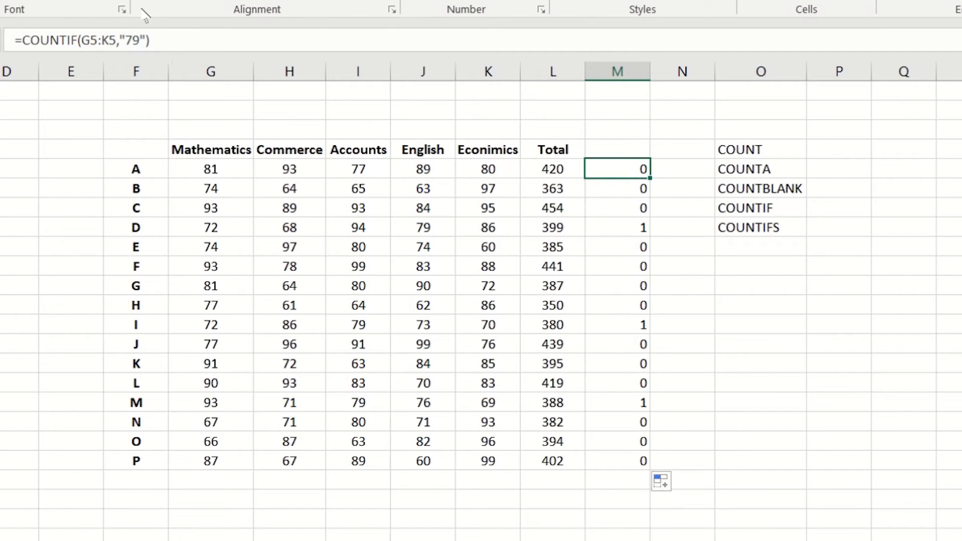
{"action": "left_click", "coordinate": [128, 39]}
{"action": "key", "text": "Delete"}
{"action": "key", "text": "Delete"}
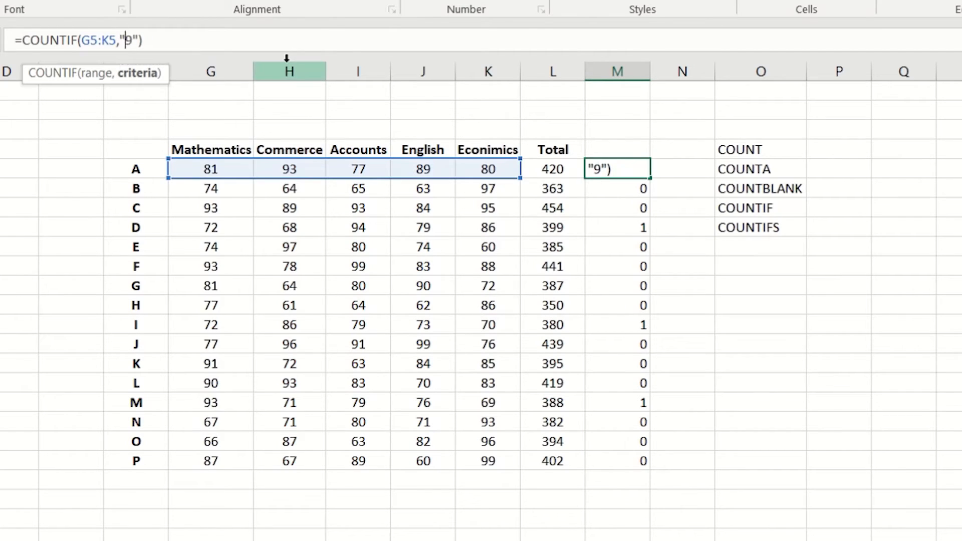
{"action": "type", "text": "A"}
{"action": "key", "text": "ctrl+Return"}
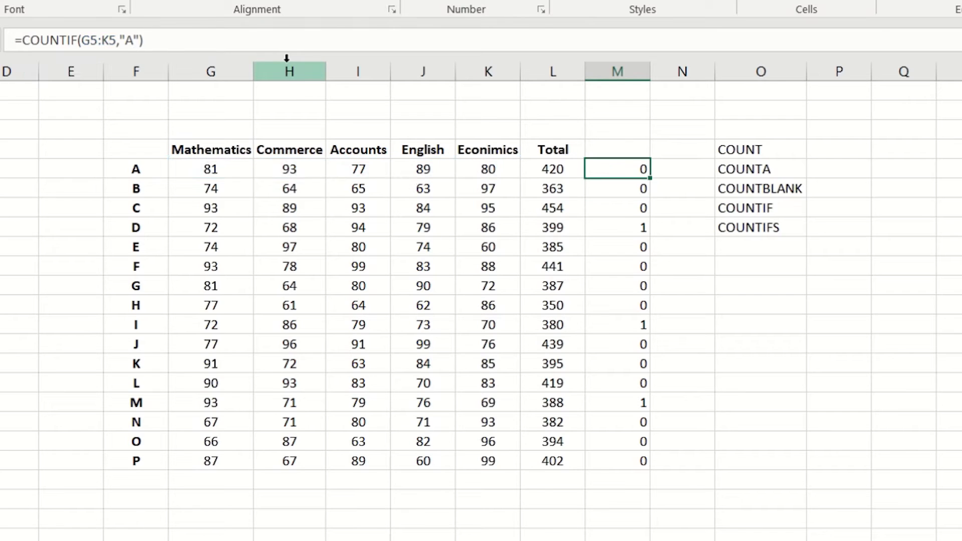
{"action": "double_click", "coordinate": [650, 176]}
{"action": "left_click", "coordinate": [625, 169]}
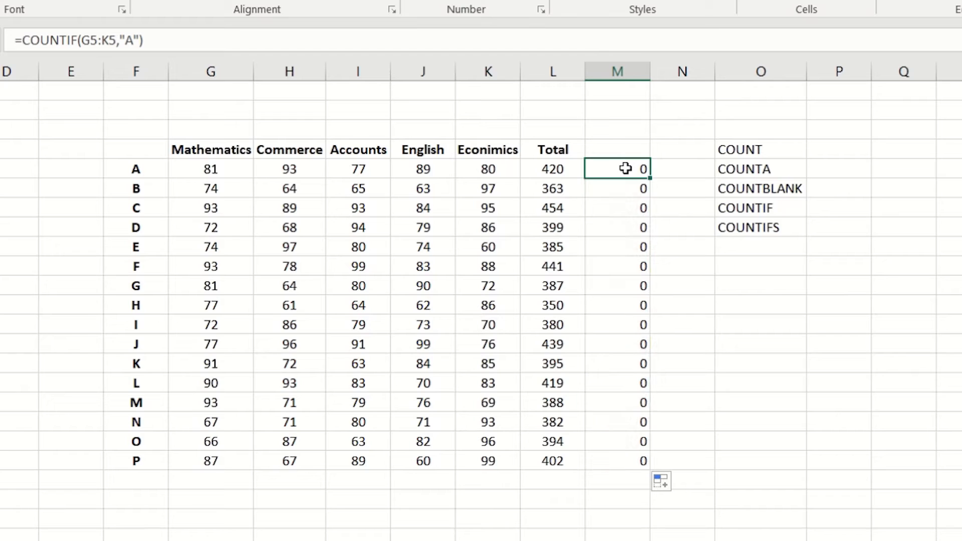
Replace row A's Commerce mark in H5 with the text A and check the count in M5
{"action": "left_click", "coordinate": [293, 168]}
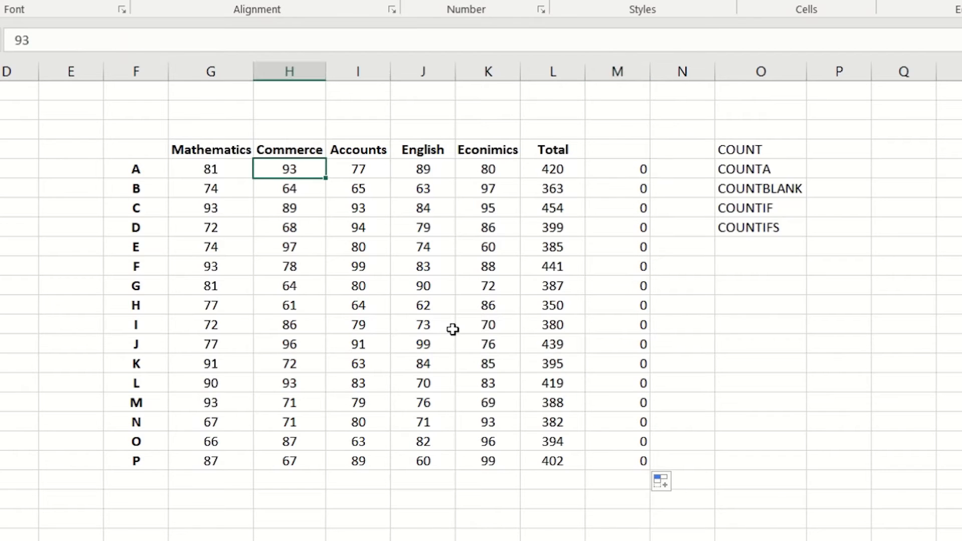
{"action": "type", "text": "A"}
{"action": "key", "text": "Return"}
{"action": "key", "text": "Up"}
{"action": "key", "text": "Right"}
{"action": "key", "text": "Right"}
{"action": "key", "text": "Right"}
{"action": "key", "text": "Right"}
{"action": "key", "text": "Right"}
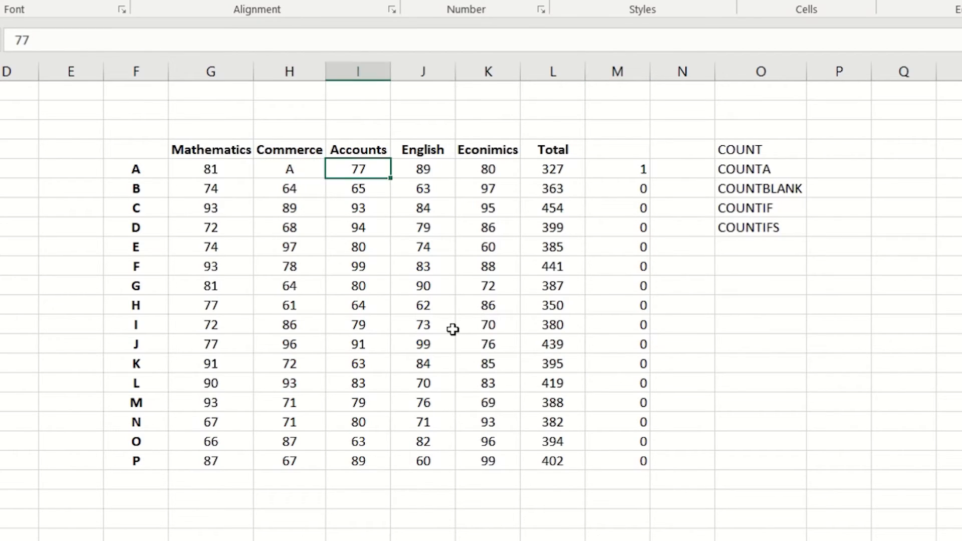
{"action": "key", "text": "Left"}
{"action": "key", "text": "Left"}
{"action": "key", "text": "Left"}
{"action": "key", "text": "Left"}
{"action": "key", "text": "Left"}
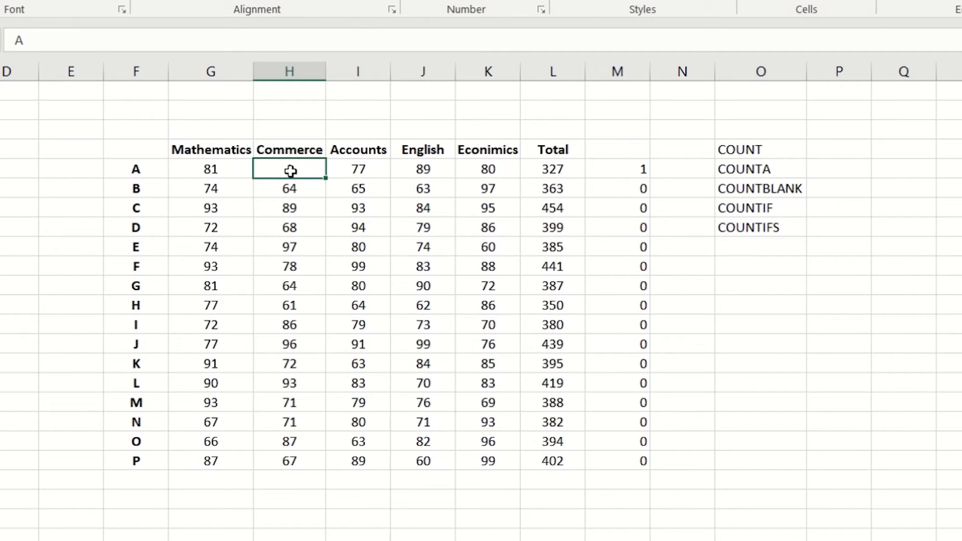
Try the COUNTIF formula in M5 with the criterion A without quotes
{"action": "left_click", "coordinate": [613, 170]}
{"action": "left_click", "coordinate": [134, 40]}
{"action": "key", "text": "Delete"}
{"action": "key", "text": "Return"}
{"action": "key", "text": "Up"}
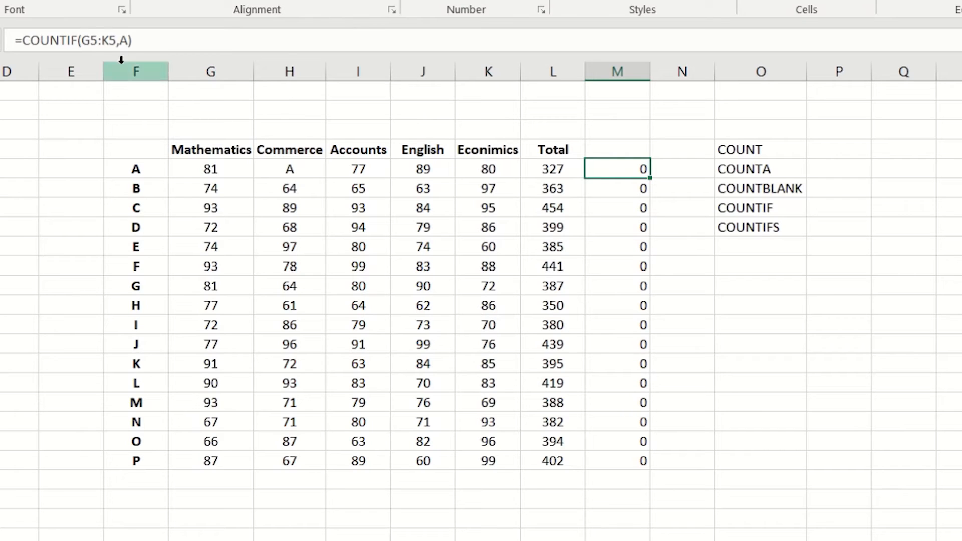
Put the double quotes back around the A criterion in M5, making the formula =COUNTIF(G5:K5,"A")
{"action": "left_click", "coordinate": [121, 42]}
{"action": "type", "text": "\""}
{"action": "key", "text": "Right"}
{"action": "type", "text": ";"}
{"action": "key", "text": "BackSpace"}
{"action": "type", "text": "\""}
{"action": "key", "text": "Return"}
{"action": "key", "text": "Up"}
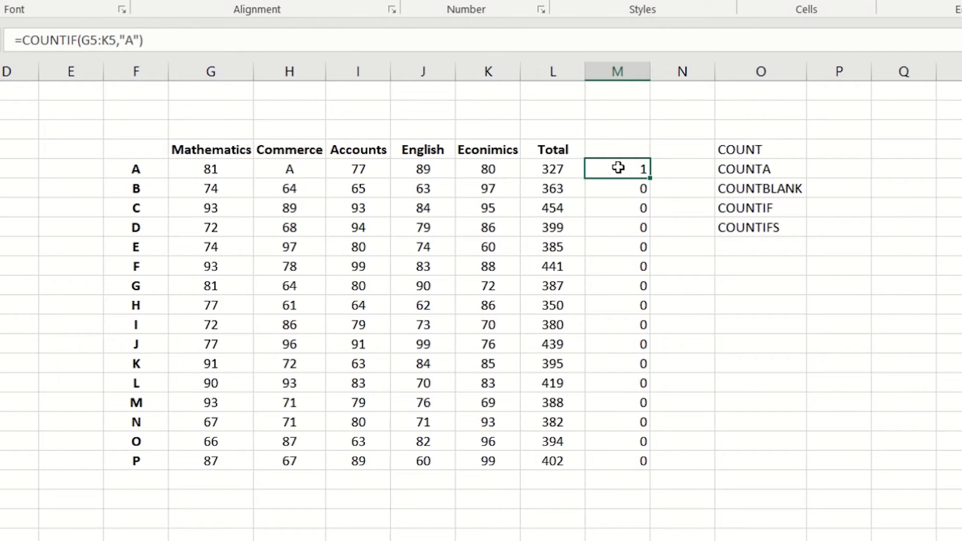
Fill M5's COUNTIF formula down to M20, and clear all the formulas from M5:M20
{"action": "double_click", "coordinate": [649, 178]}
{"action": "left_click_drag", "start_coordinate": [623, 168], "coordinate": [630, 466]}
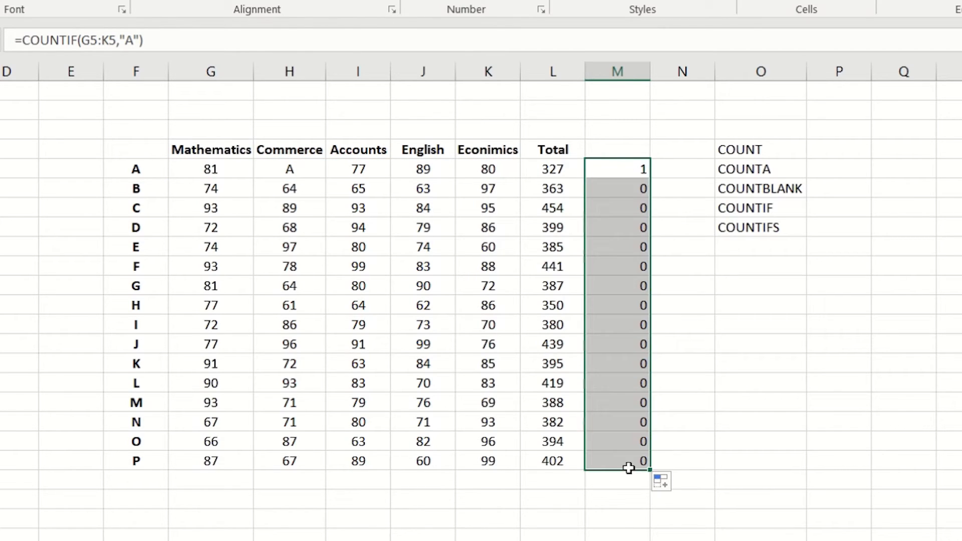
{"action": "key", "text": "Delete"}
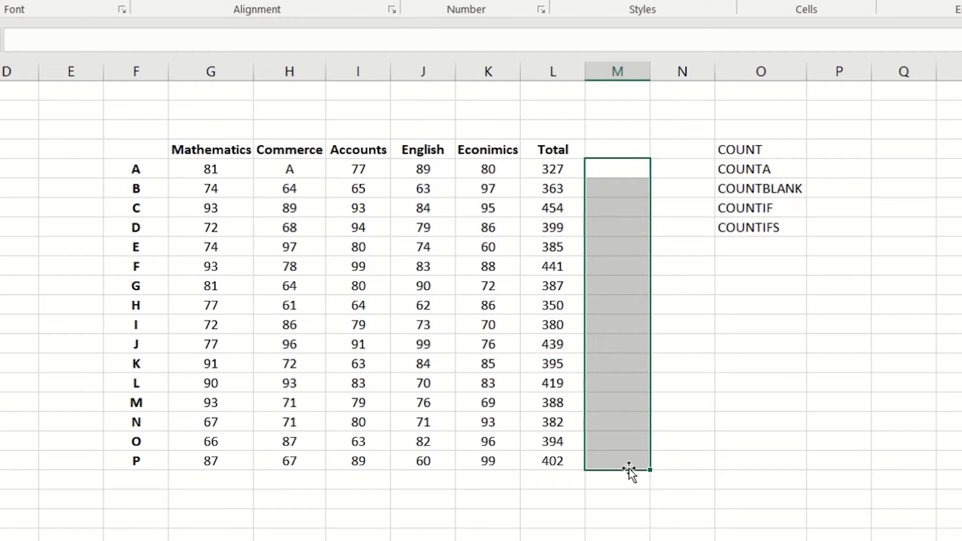
Enter =COUNTIF(G4:K4,G4) in M4 to count the headers matching Mathematics
{"action": "left_click", "coordinate": [613, 167]}
{"action": "key", "text": "Down"}
{"action": "key", "text": "Up"}
{"action": "key", "text": "Up"}
{"action": "type", "text": "="}
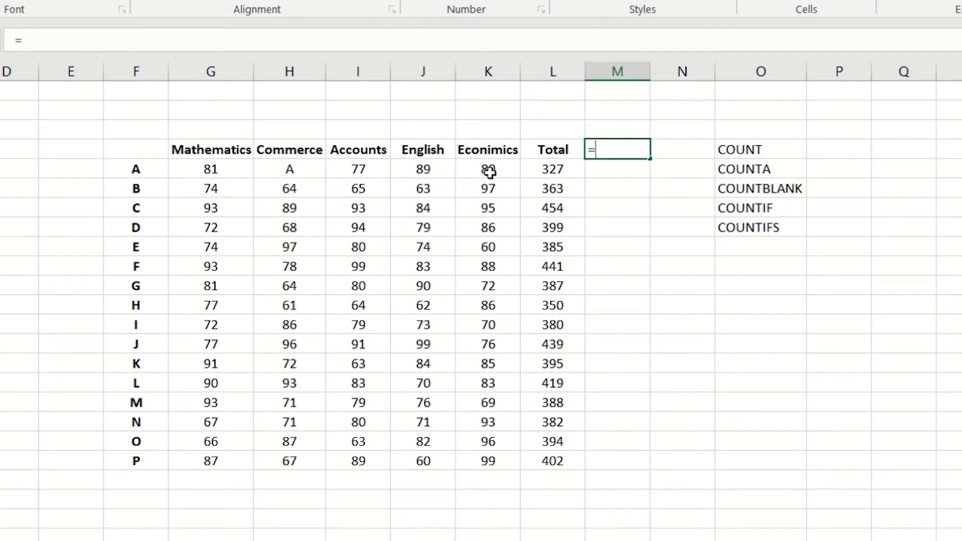
{"action": "type", "text": "coun"}
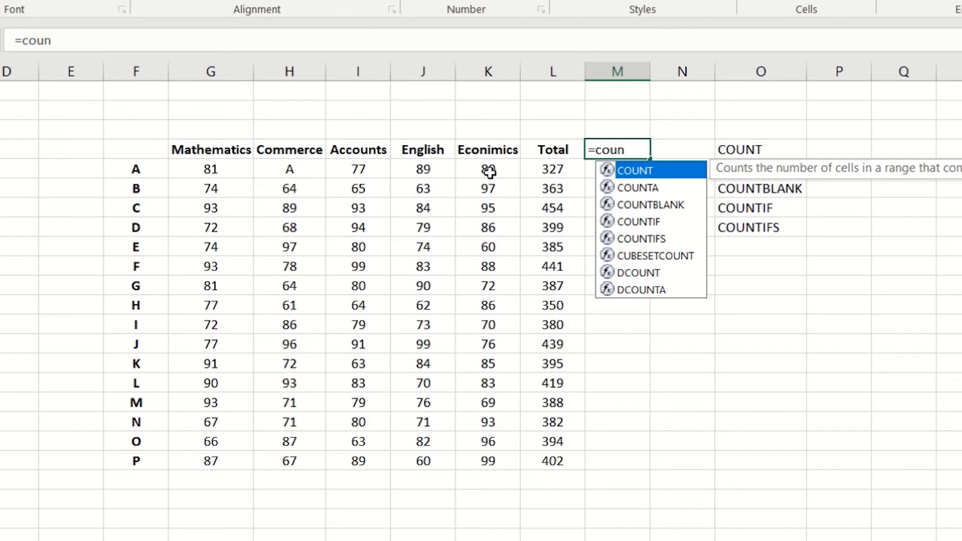
{"action": "key", "text": "Down"}
{"action": "key", "text": "Down"}
{"action": "key", "text": "Down"}
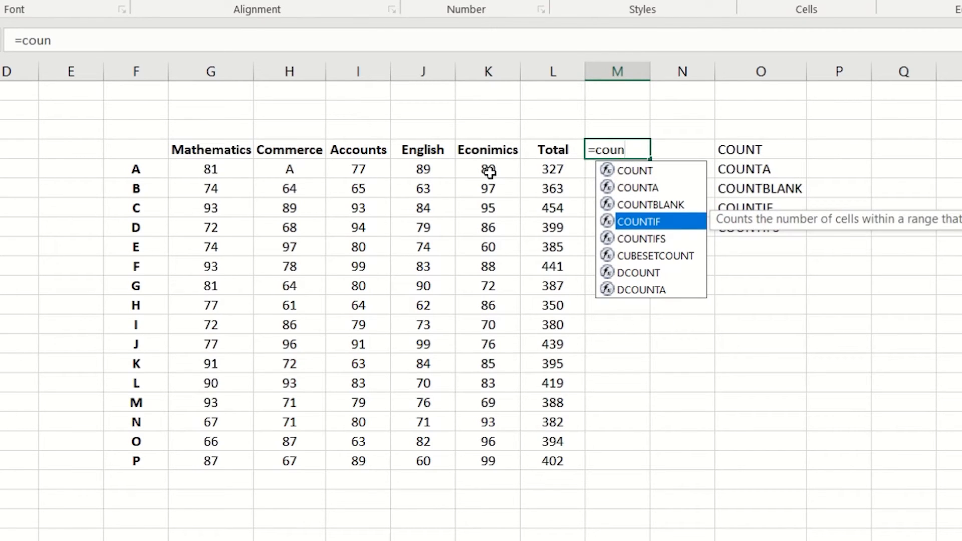
{"action": "key", "text": "Tab"}
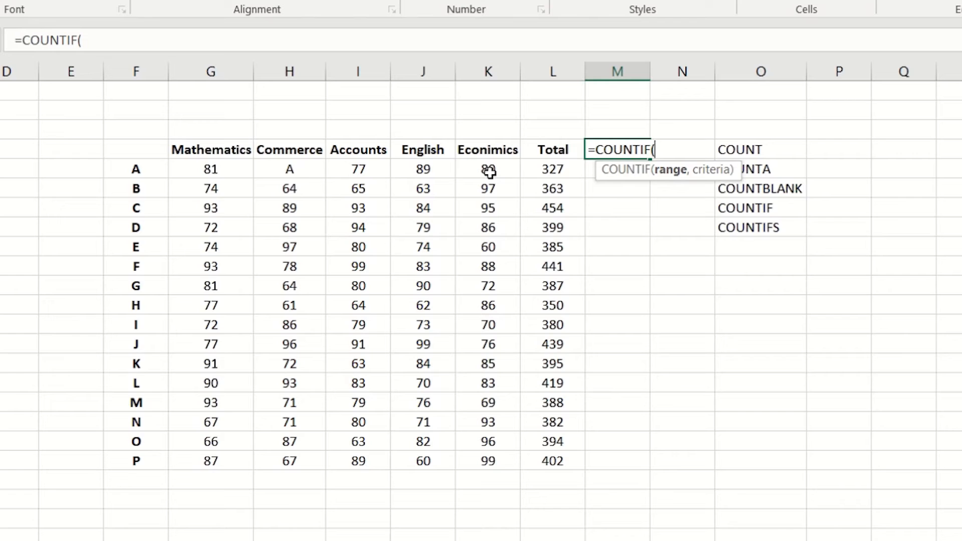
{"action": "left_click_drag", "start_coordinate": [225, 149], "coordinate": [483, 153]}
{"action": "type", "text": ","}
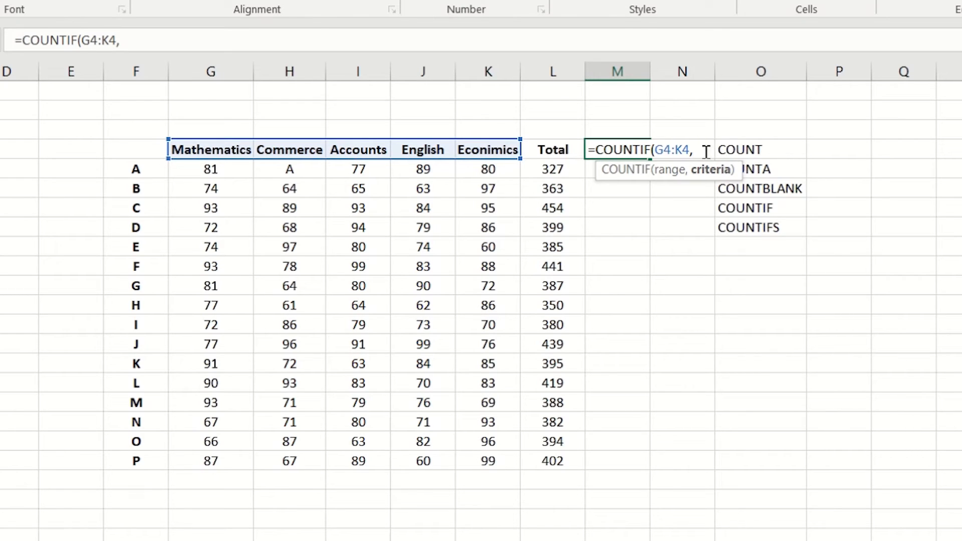
{"action": "left_click", "coordinate": [217, 149]}
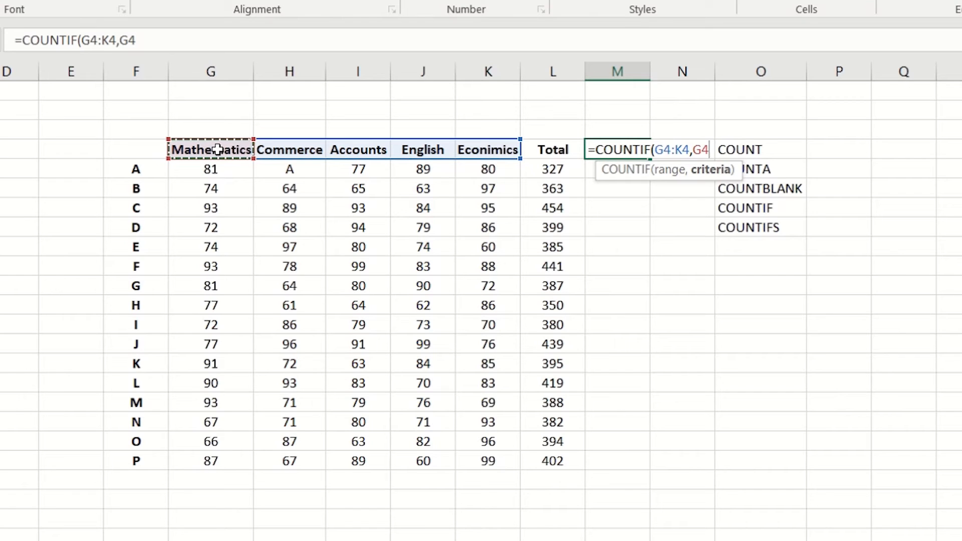
{"action": "type", "text": ","}
{"action": "key", "text": "BackSpace"}
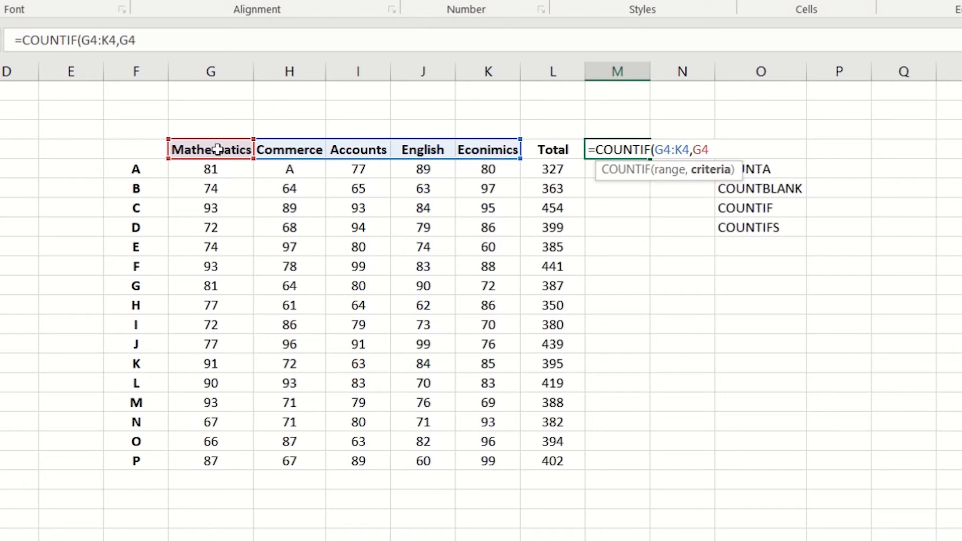
{"action": "type", "text": ")"}
{"action": "key", "text": "Return"}
{"action": "key", "text": "Up"}
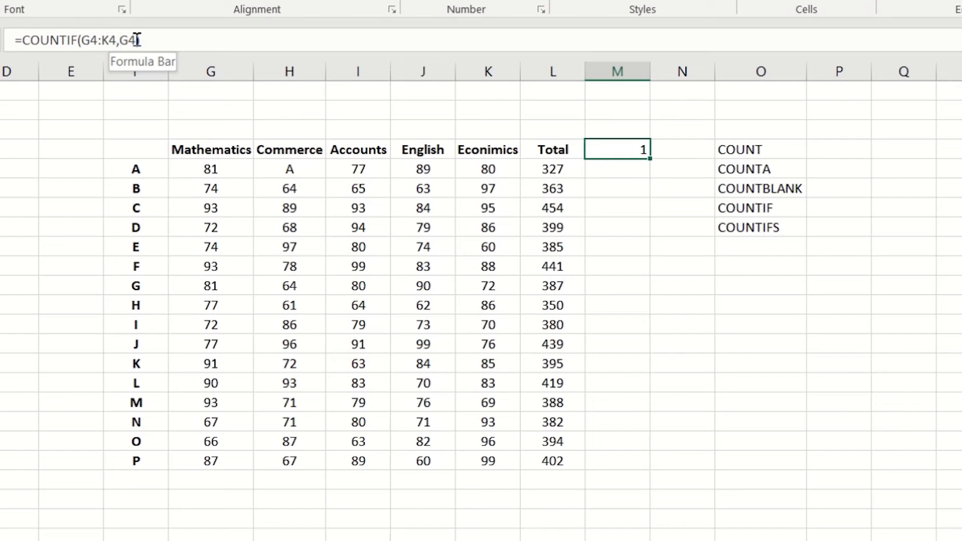
Check the header range G4:K4 and change the criterion reference in M4's COUNTIF formula to K1
{"action": "left_click", "coordinate": [179, 148]}
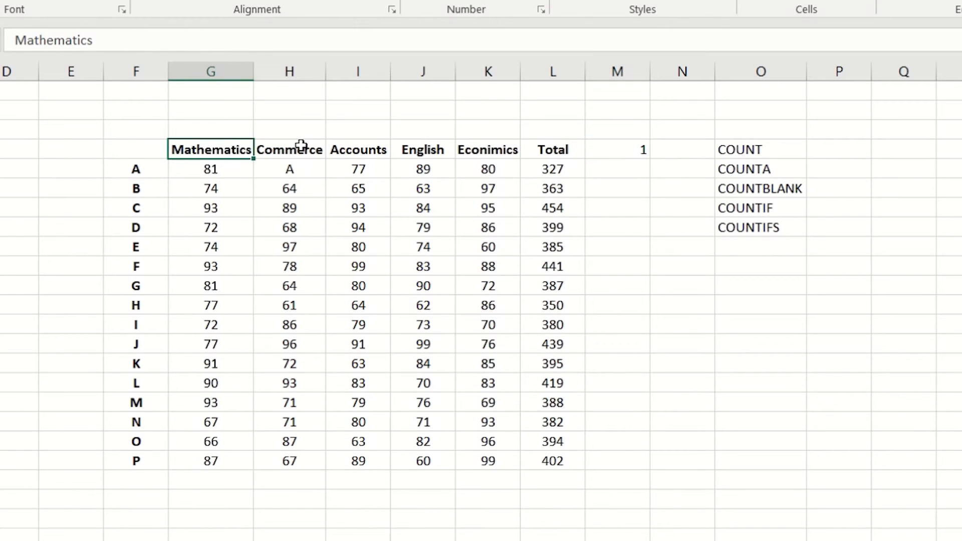
{"action": "left_click_drag", "start_coordinate": [300, 145], "coordinate": [479, 147]}
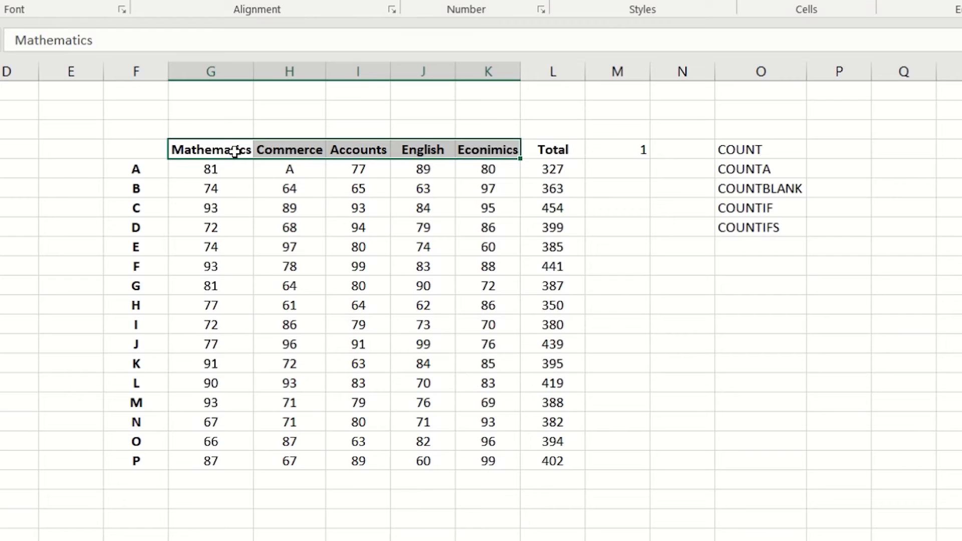
{"action": "left_click", "coordinate": [234, 150]}
{"action": "left_click", "coordinate": [617, 149]}
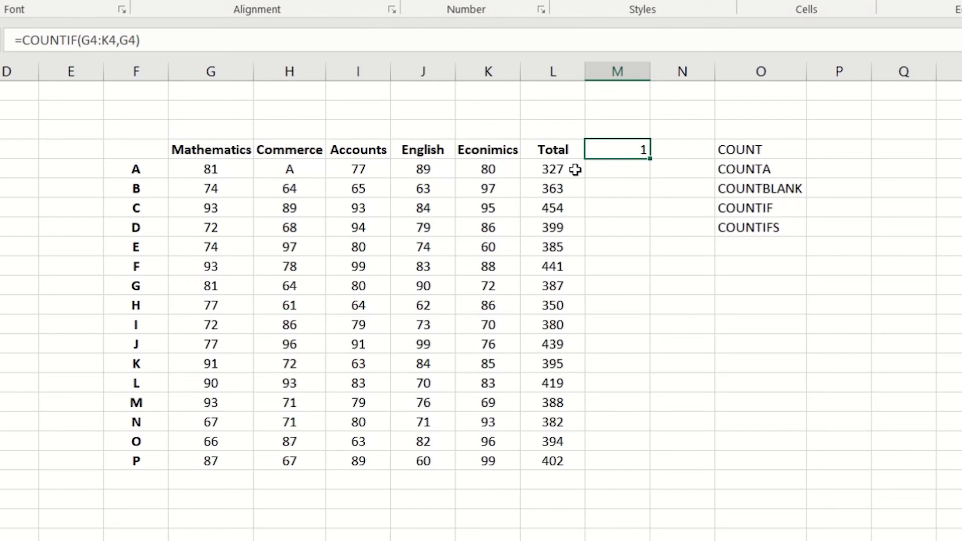
{"action": "double_click", "coordinate": [623, 150]}
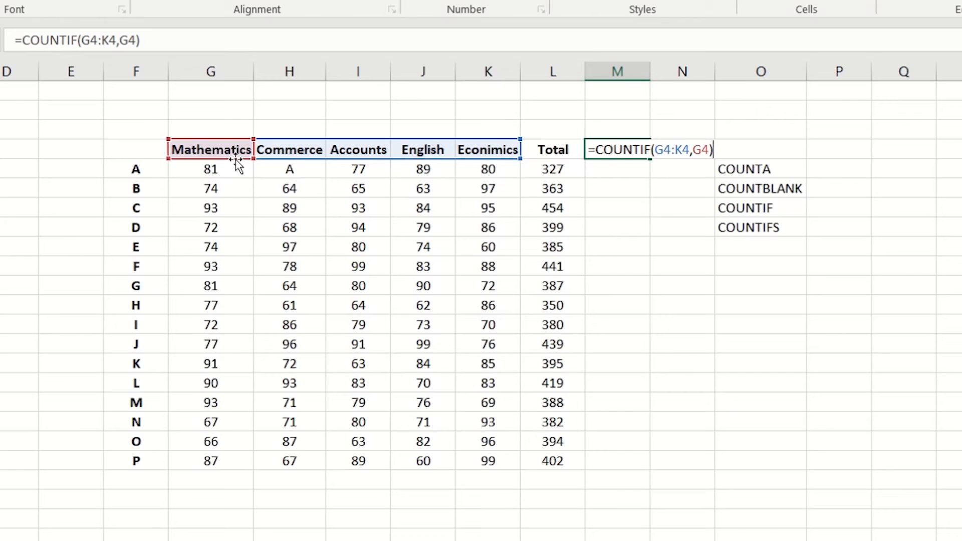
{"action": "left_click_drag", "start_coordinate": [239, 161], "coordinate": [509, 101]}
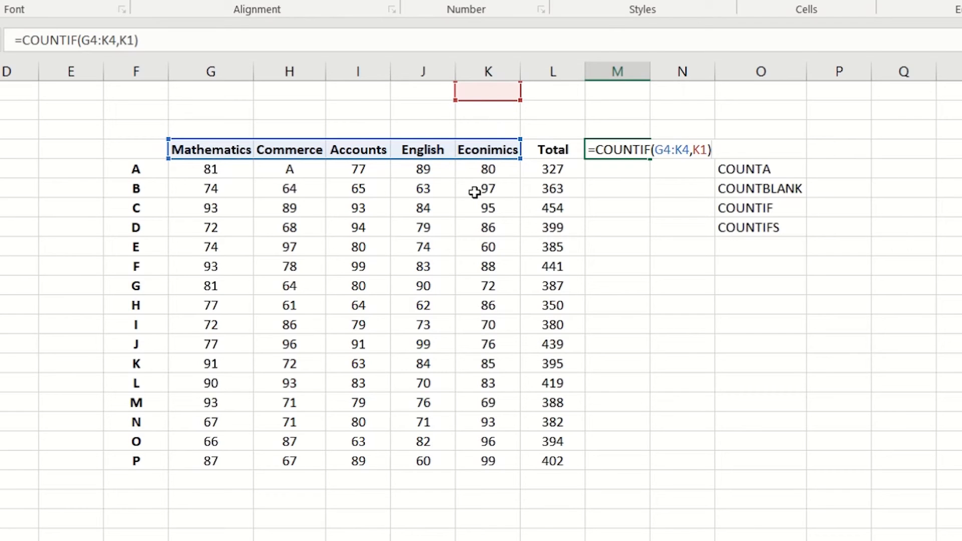
{"action": "key", "text": "ctrl+Return"}
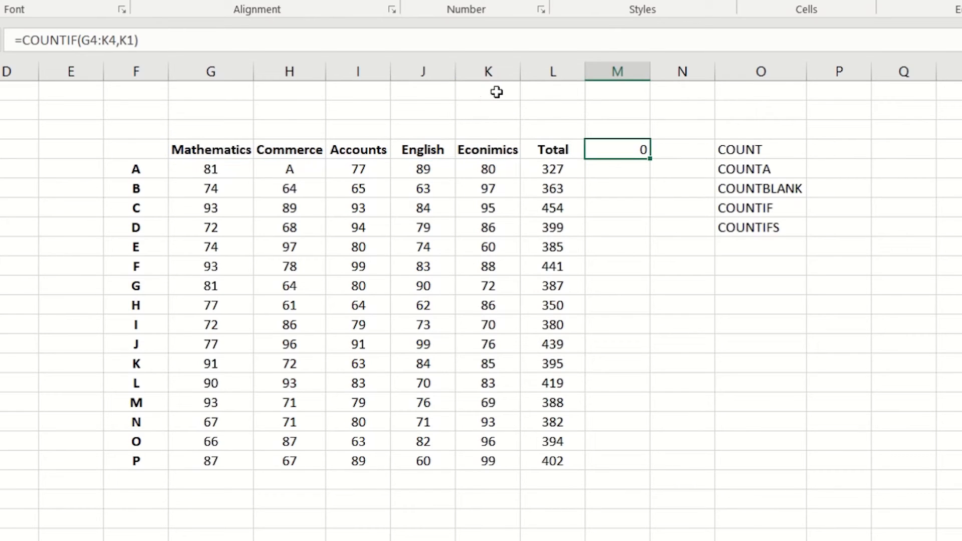
Enter english in K1 as the criterion for the header count
{"action": "left_click", "coordinate": [498, 93]}
{"action": "type", "text": "e"}
{"action": "key", "text": "BackSpace"}
{"action": "type", "text": "english"}
{"action": "key", "text": "Return"}
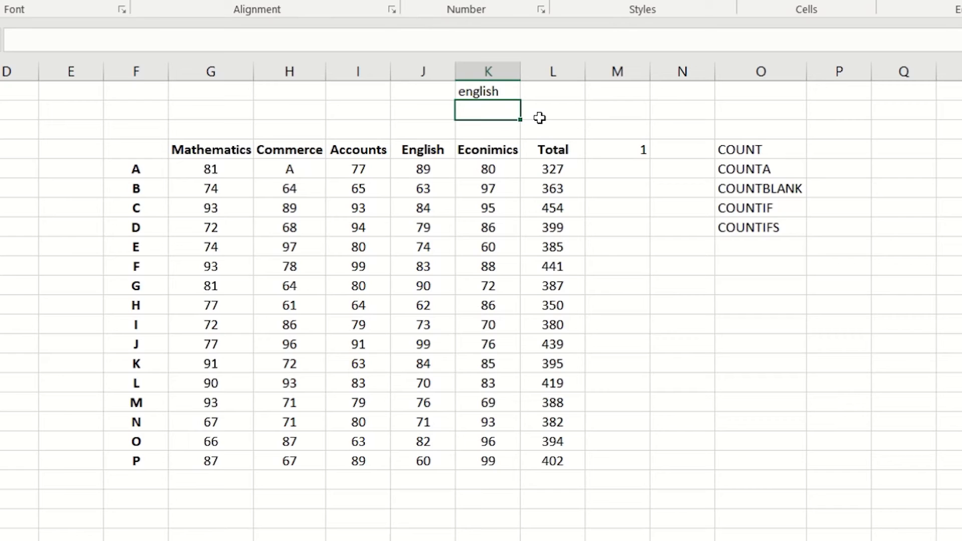
Inspect the range and criterion cell referenced by the COUNTIF formula in M4
{"action": "key", "text": "Up"}
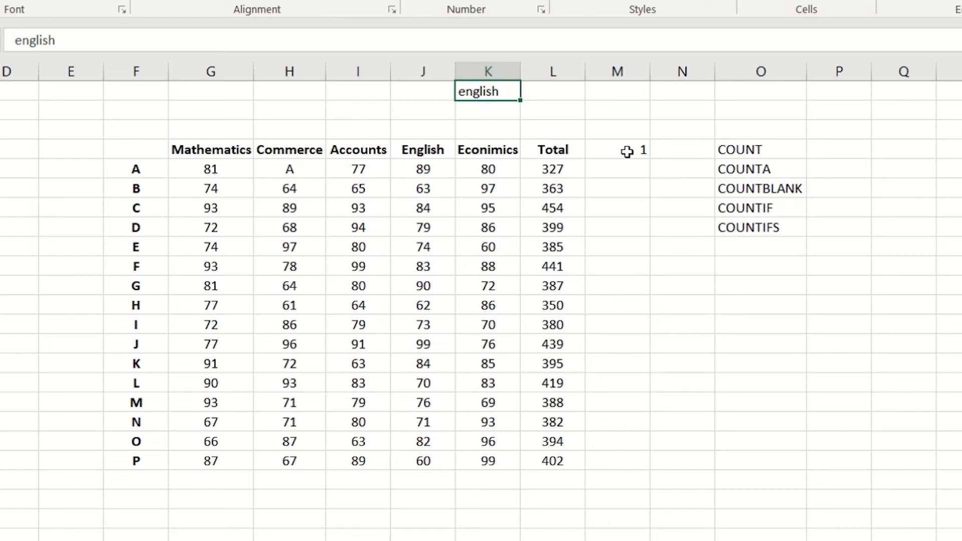
{"action": "left_click", "coordinate": [619, 147]}
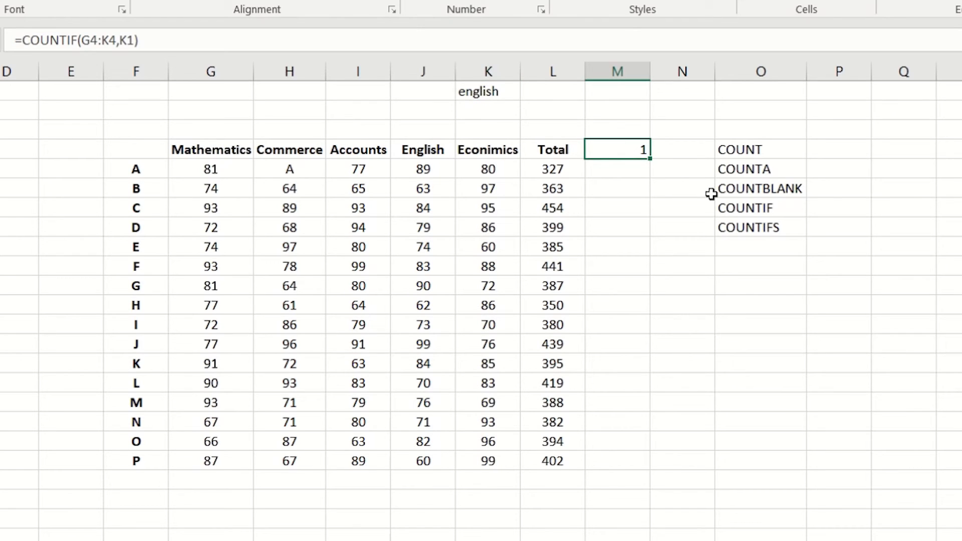
{"action": "key", "text": "F2"}
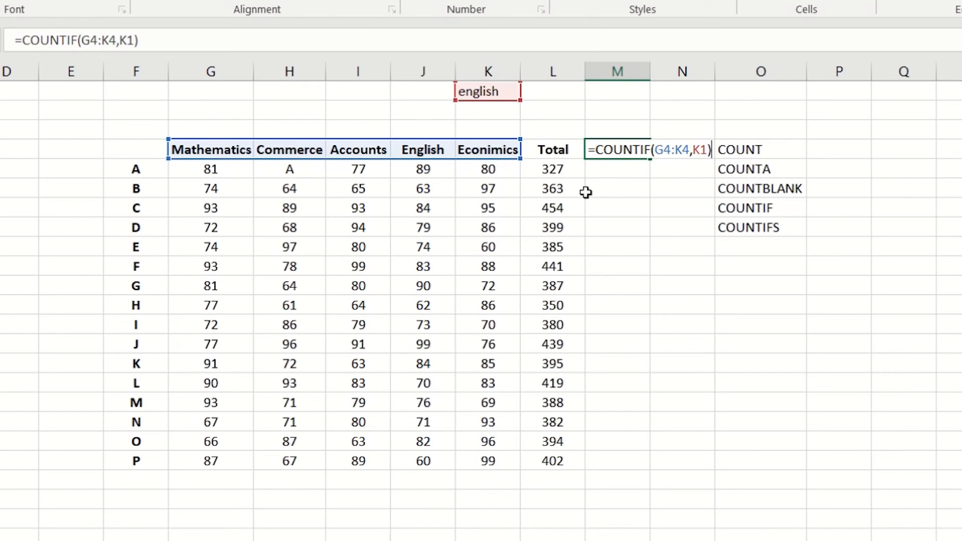
{"action": "key", "text": "Return"}
Replace the COUNTIF criterion in K1 with accounts
{"action": "key", "text": "Up"}
{"action": "key", "text": "Up"}
{"action": "key", "text": "Up"}
{"action": "key", "text": "Up"}
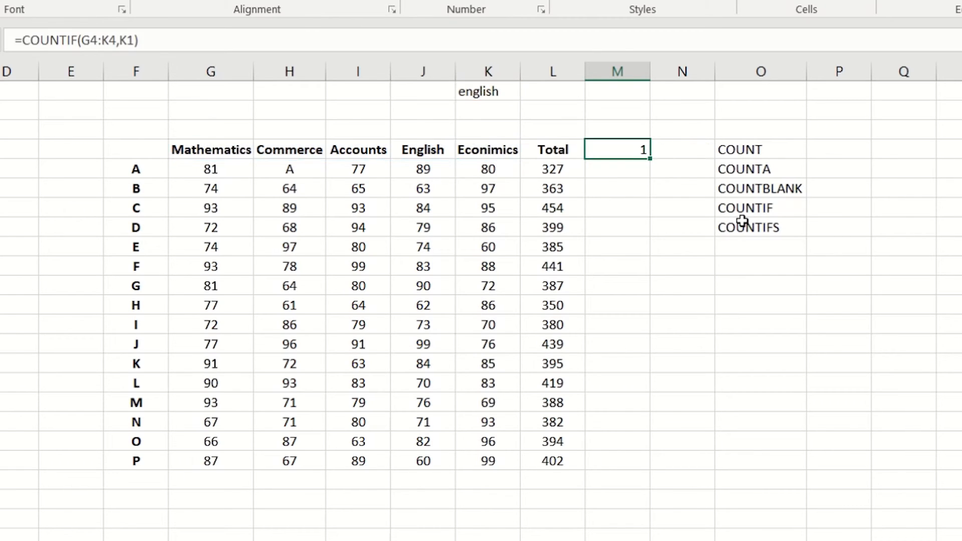
{"action": "key", "text": "Left"}
{"action": "key", "text": "Left"}
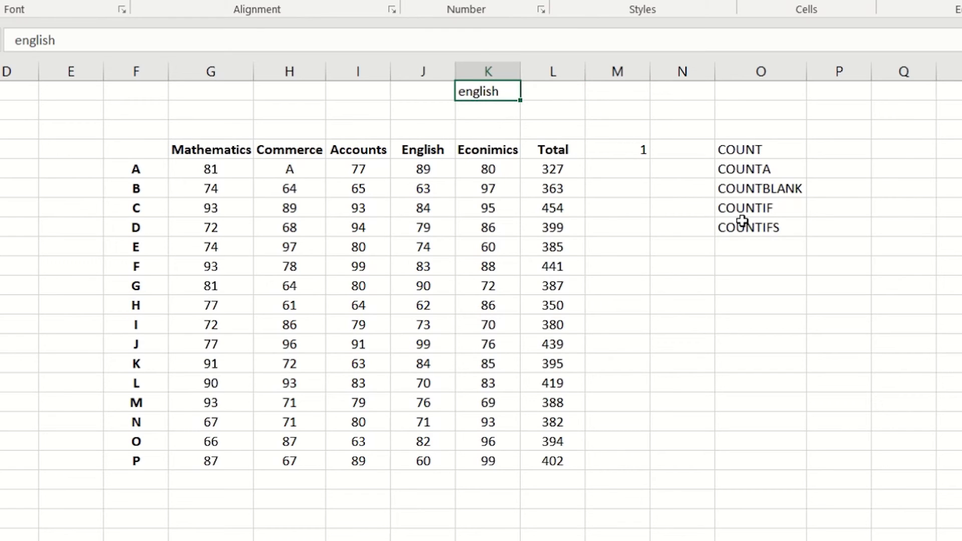
{"action": "type", "text": "acc"}
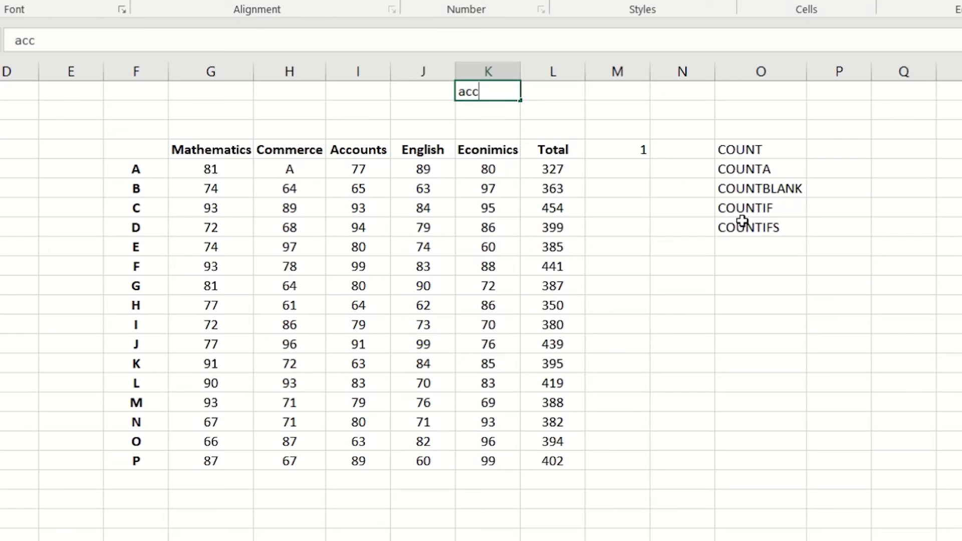
{"action": "type", "text": "ounts"}
{"action": "key", "text": "Return"}
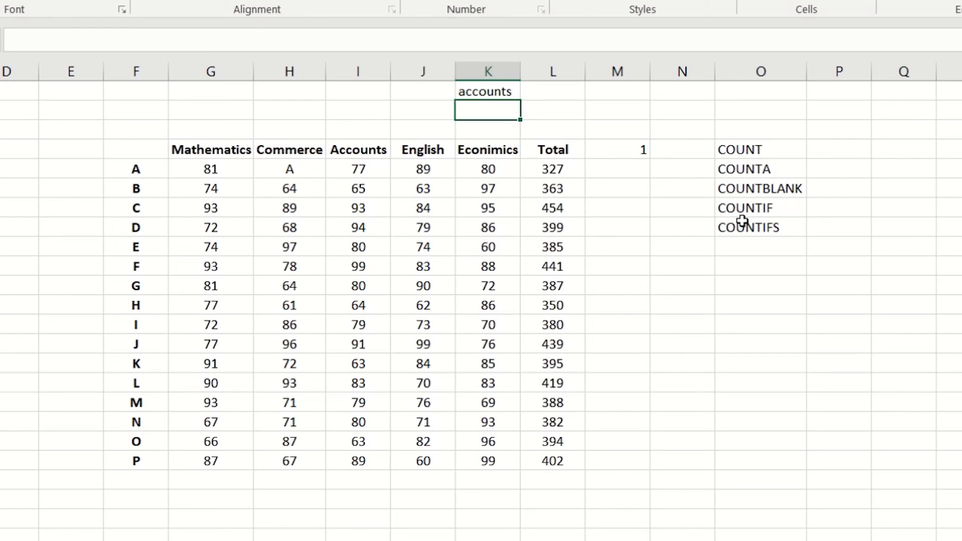
Change the criterion in K1 to total, a header outside the counted range G4:K4
{"action": "key", "text": "Up"}
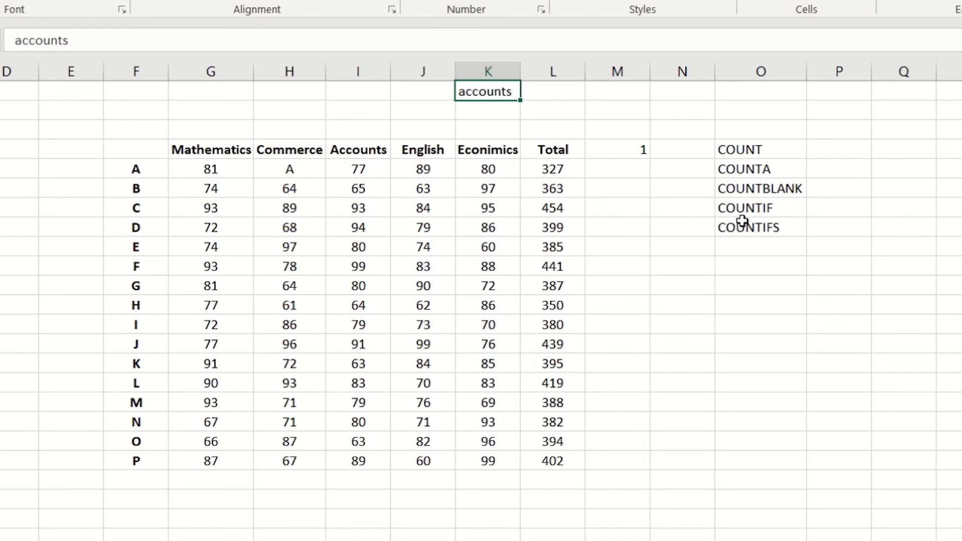
{"action": "type", "text": "total"}
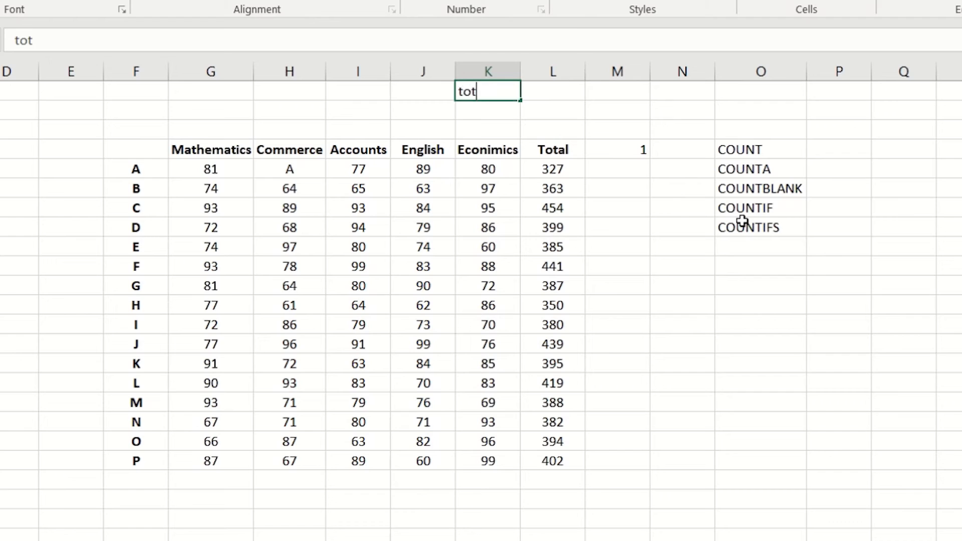
{"action": "key", "text": "Return"}
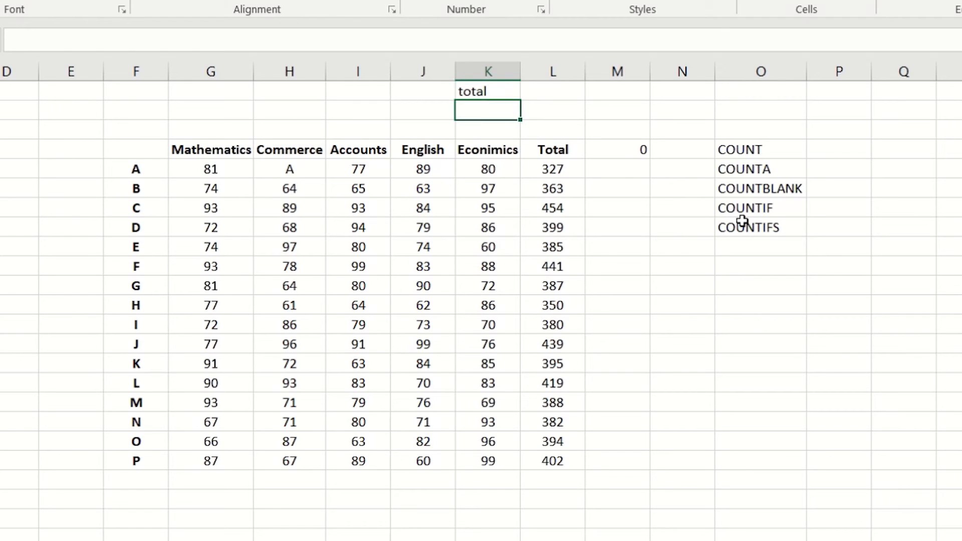
{"action": "key", "text": "Up"}
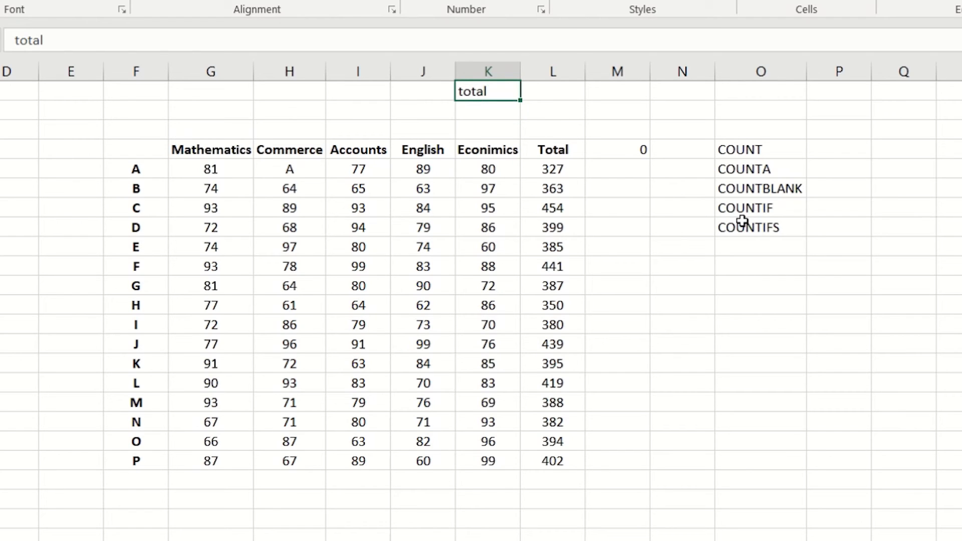
Clear the formula in M4 and start a COUNTIFS formula in M5 with the Mathematics range G4:G20 and criterion 81
{"action": "left_click", "coordinate": [618, 149]}
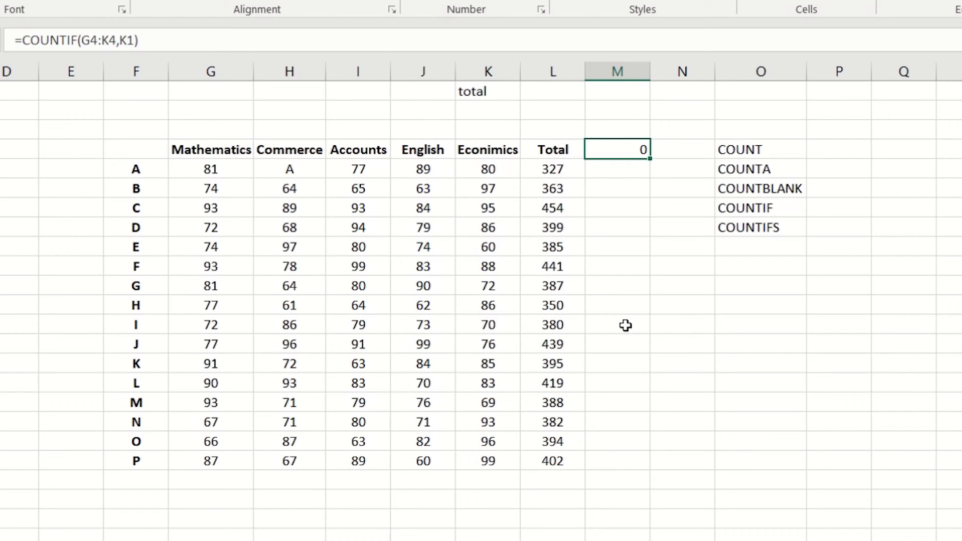
{"action": "key", "text": "Delete"}
{"action": "type", "text": "=coun"}
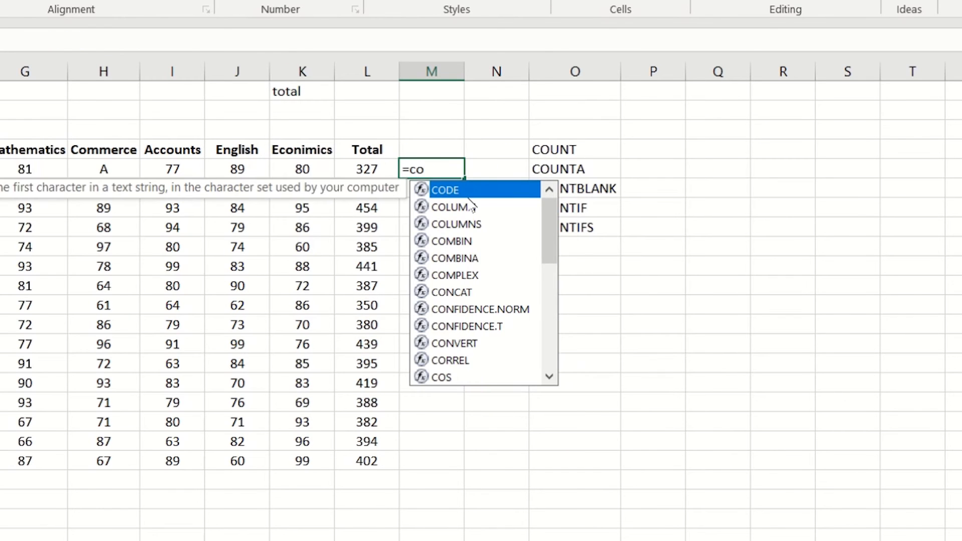
{"action": "key", "text": "Down"}
{"action": "key", "text": "Down"}
{"action": "key", "text": "Down"}
{"action": "key", "text": "Down"}
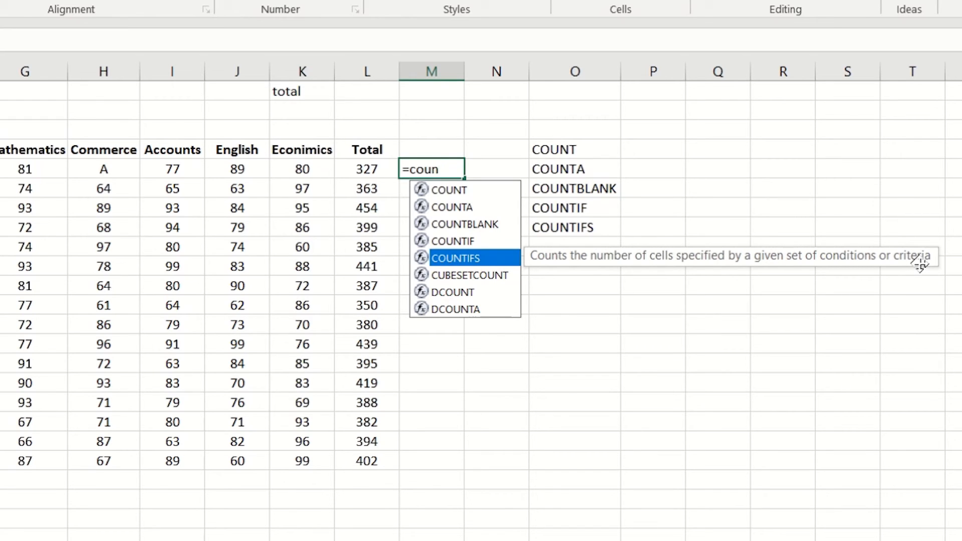
{"action": "key", "text": "Tab"}
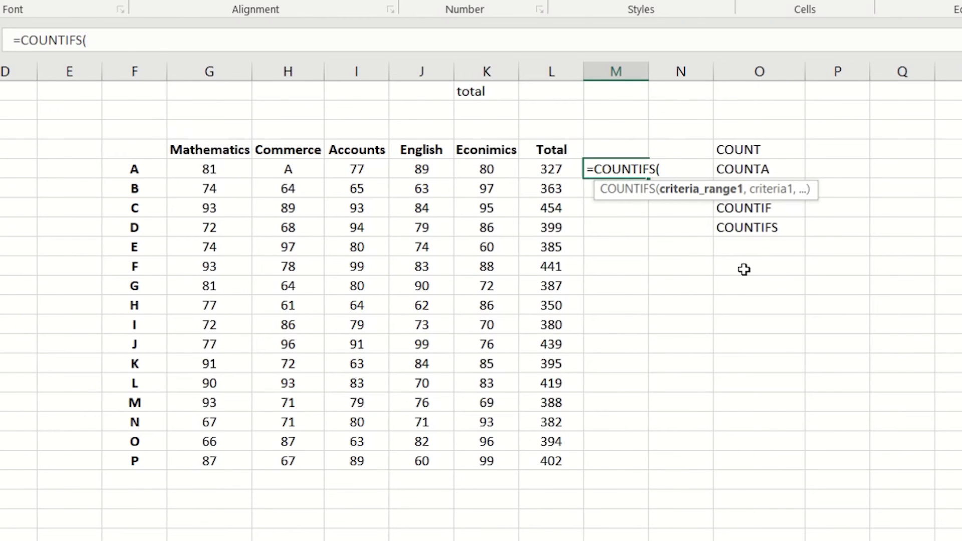
{"action": "left_click_drag", "start_coordinate": [209, 150], "coordinate": [209, 464]}
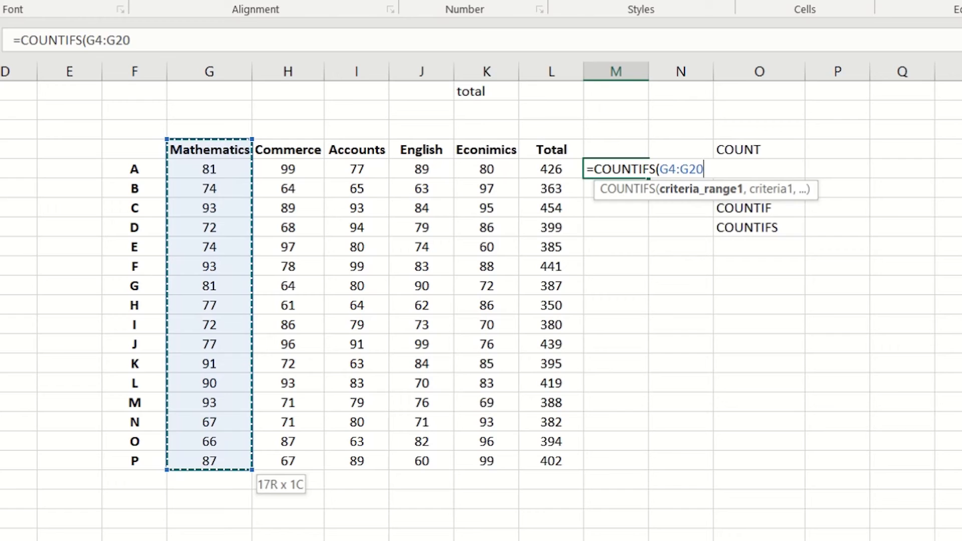
{"action": "type", "text": ","}
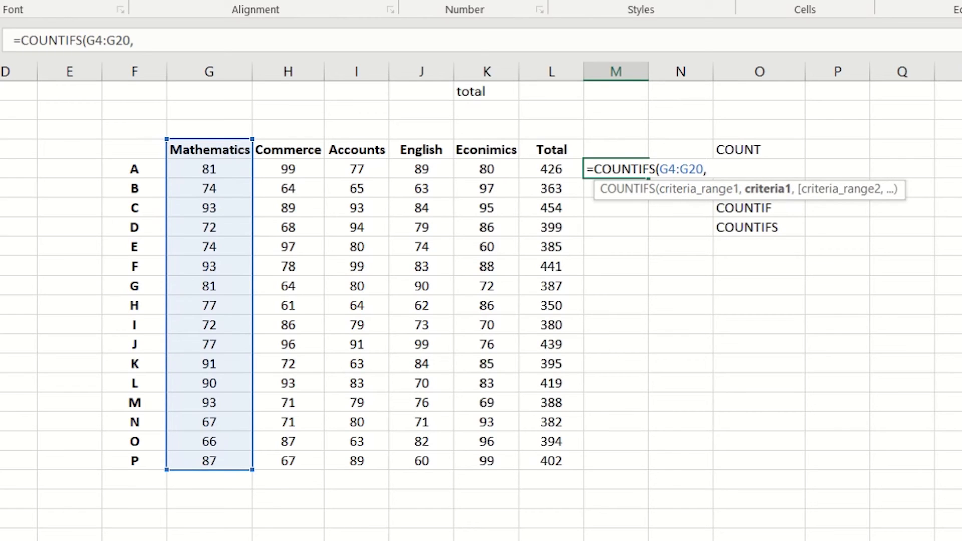
{"action": "type", "text": "81,"}
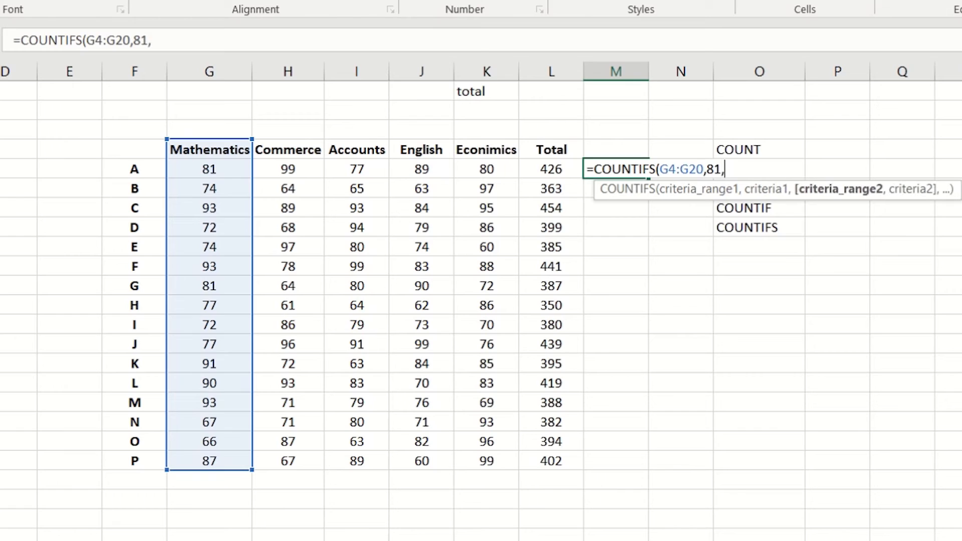
Add the English range J4:J20 with criterion 89 as the second pair and complete M5's COUNTIFS formula
{"action": "key", "text": "Left"}
{"action": "key", "text": "Left"}
{"action": "key", "text": "Up"}
{"action": "key", "text": "Left"}
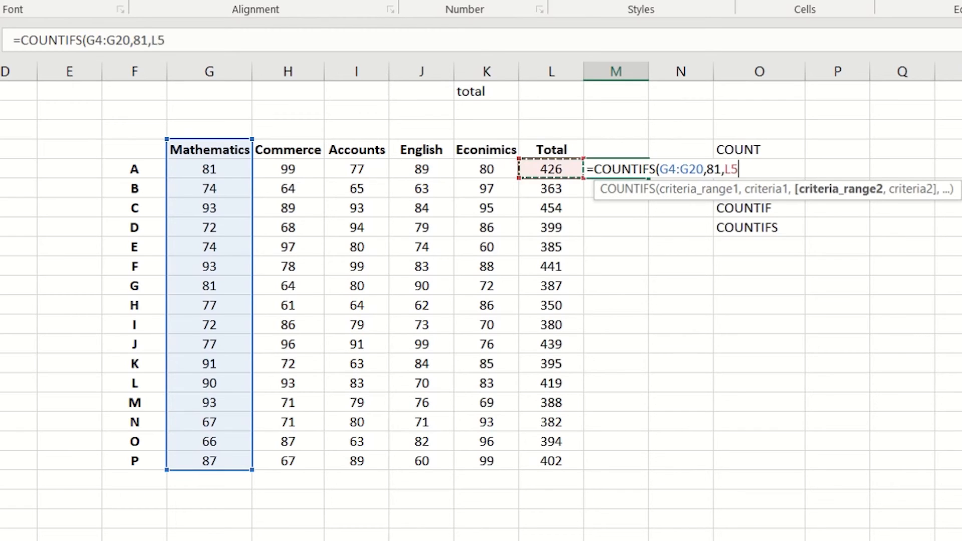
{"action": "key", "text": "shift+Down"}
{"action": "key", "text": "shift+Down"}
{"action": "key", "text": "shift+Down"}
{"action": "key", "text": "shift+Down"}
{"action": "key", "text": "shift+Down"}
{"action": "key", "text": "shift+Down"}
{"action": "key", "text": "shift+Down"}
{"action": "key", "text": "shift+Down"}
{"action": "key", "text": "shift+Down"}
{"action": "key", "text": "shift+Down"}
{"action": "key", "text": "shift+Down"}
{"action": "key", "text": "shift+Down"}
{"action": "key", "text": "shift+Down"}
{"action": "key", "text": "shift+Down"}
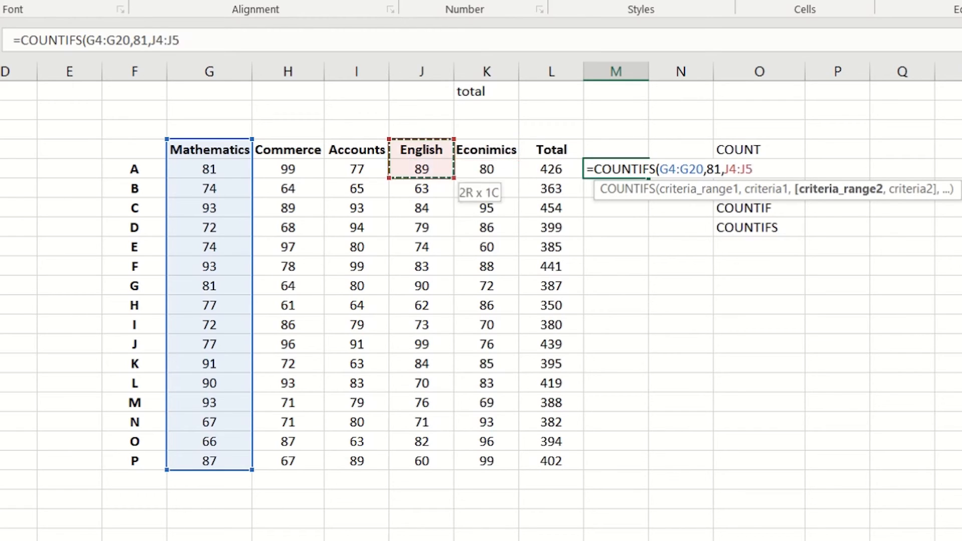
{"action": "key", "text": "shift+Down"}
{"action": "key", "text": "shift+Down"}
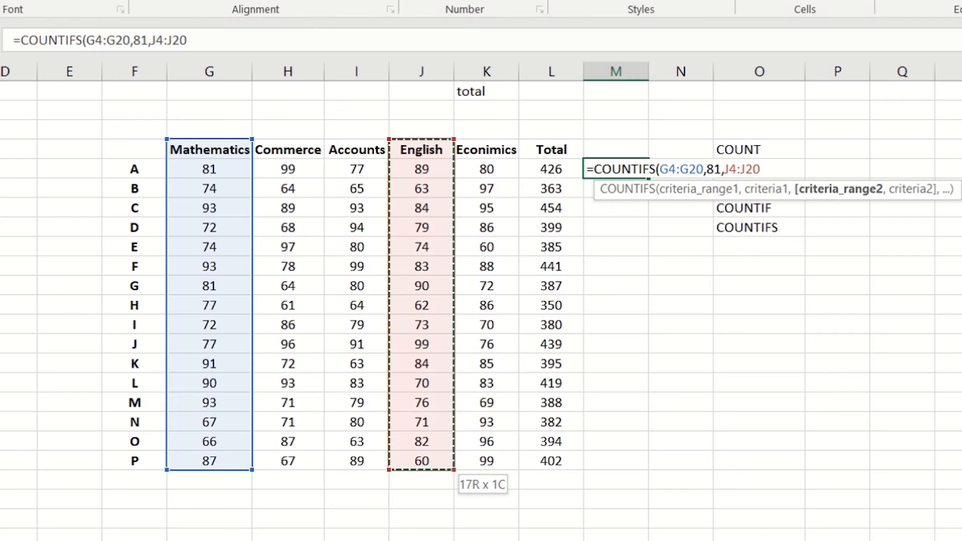
{"action": "type", "text": ",89"}
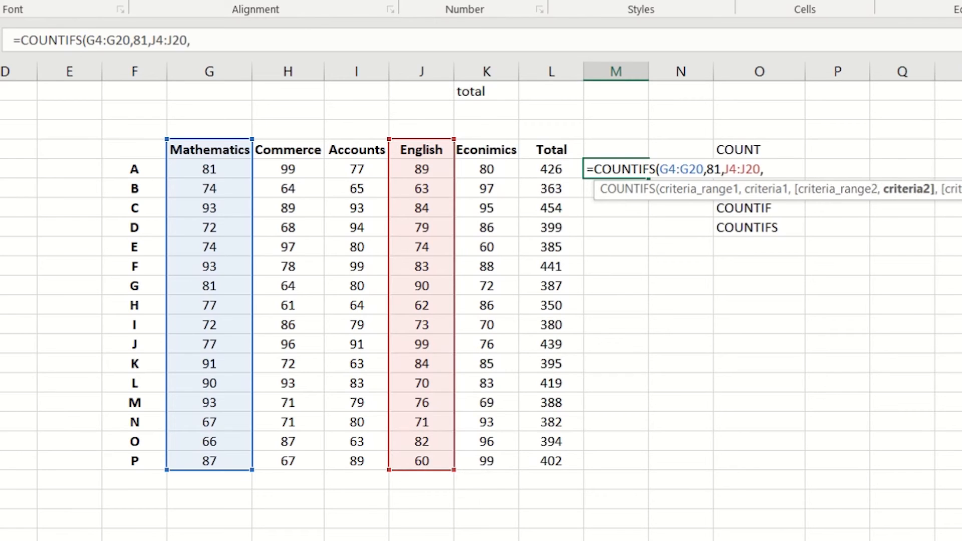
{"action": "type", "text": ")"}
{"action": "key", "text": "Return"}
Make the ranges G4:G20 and J4:J20 absolute in M5's COUNTIFS formula and fill it down to M20
{"action": "left_click", "coordinate": [616, 169]}
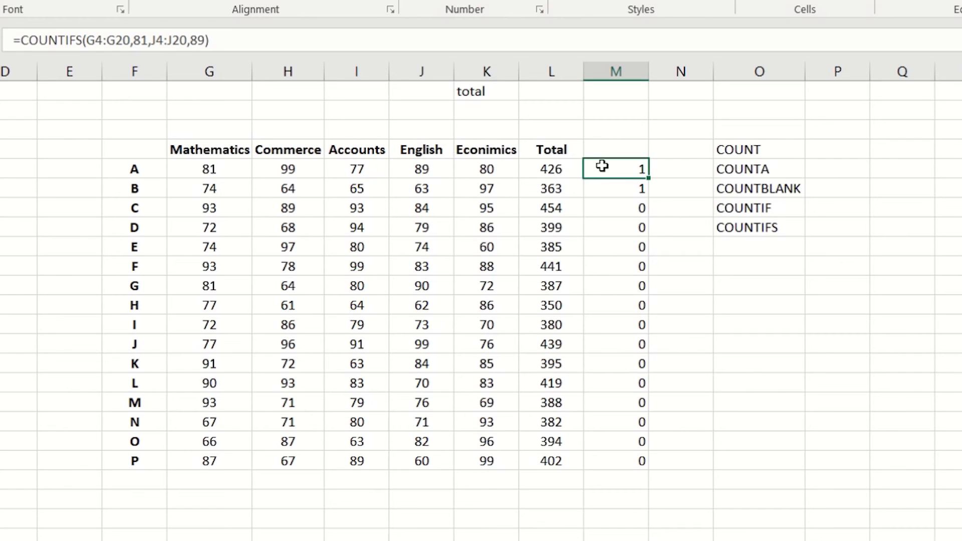
{"action": "left_click_drag", "start_coordinate": [84, 41], "coordinate": [130, 42]}
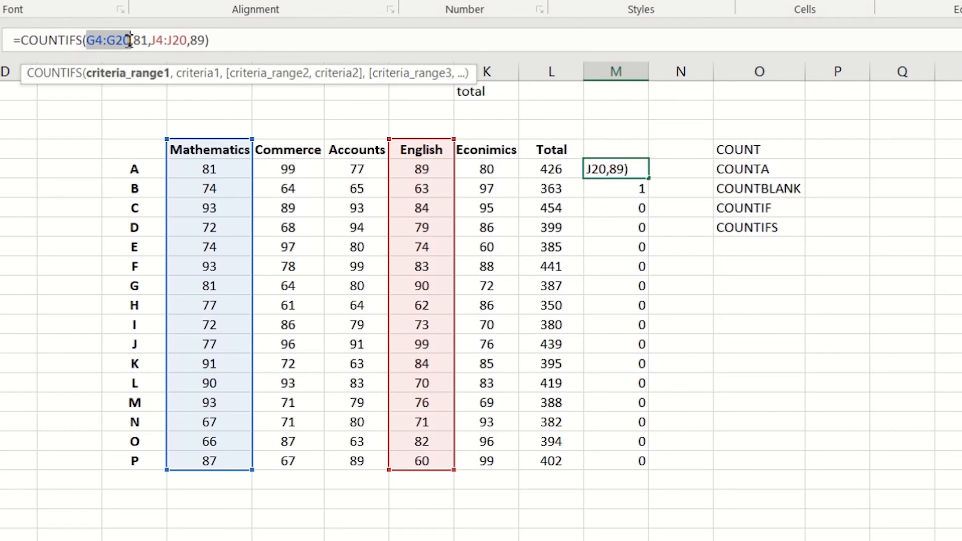
{"action": "key", "text": "F4"}
{"action": "left_click_drag", "start_coordinate": [180, 40], "coordinate": [217, 39]}
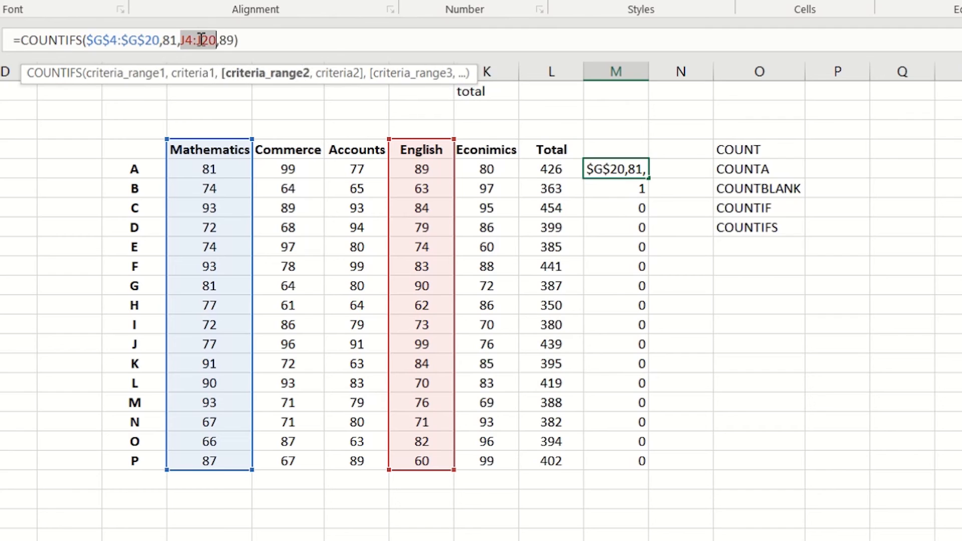
{"action": "key", "text": "F4"}
{"action": "key", "text": "Return"}
{"action": "key", "text": "Up"}
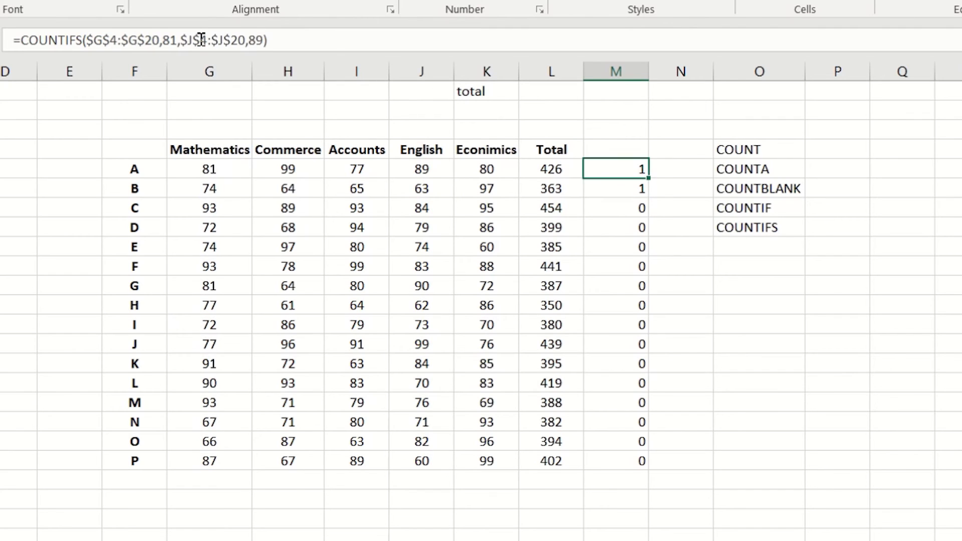
{"action": "double_click", "coordinate": [649, 178]}
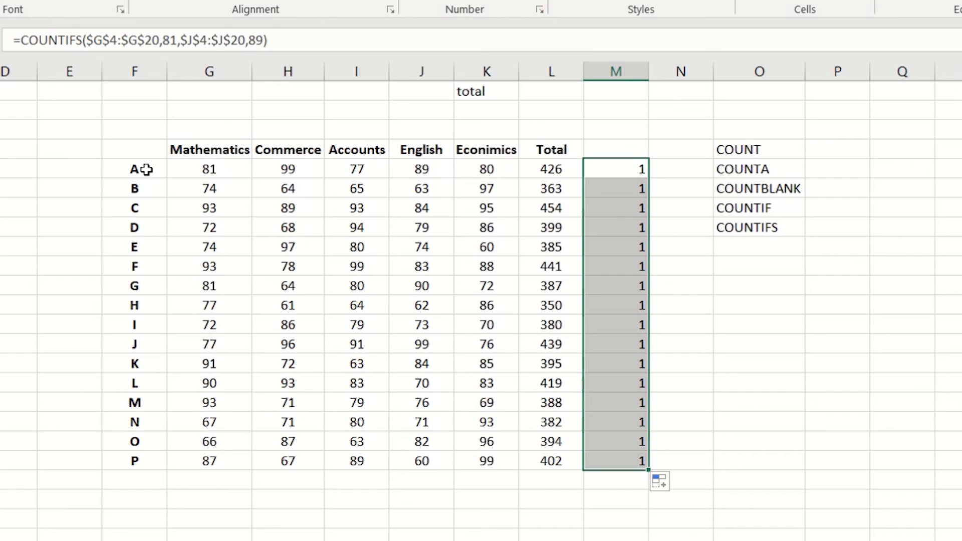
Add a third criteria pair, range F4:F20 with criterion F5, to M5's COUNTIFS formula and fill it down to M20
{"action": "left_click", "coordinate": [618, 172]}
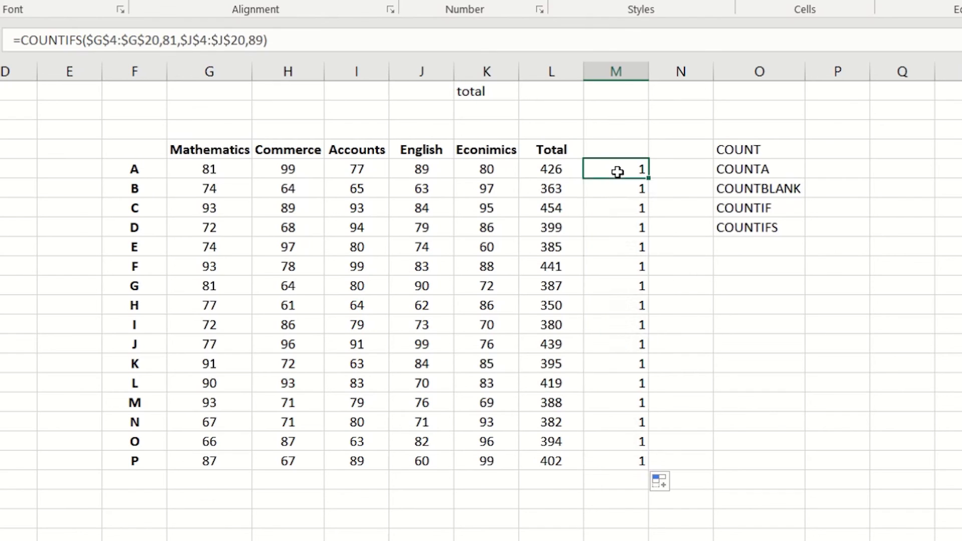
{"action": "double_click", "coordinate": [618, 172]}
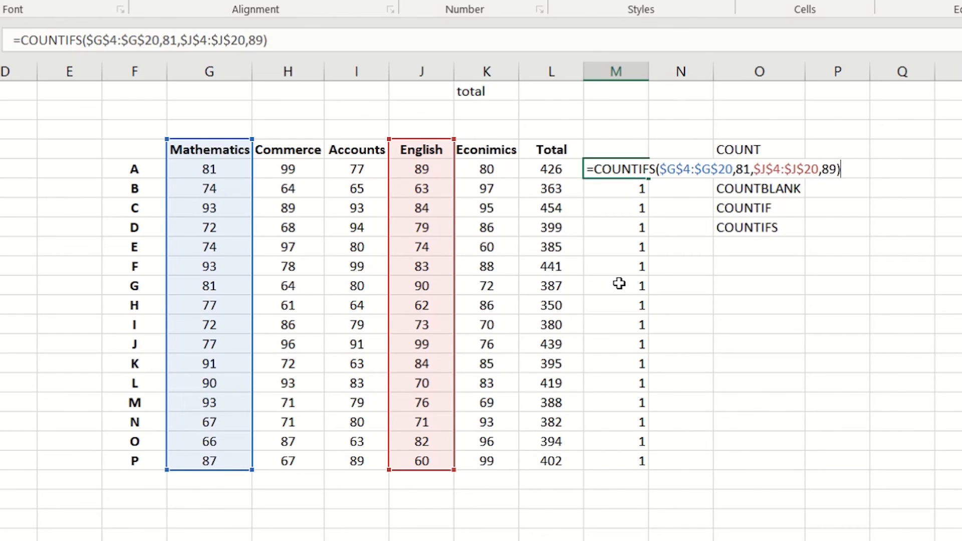
{"action": "key", "text": "Left"}
{"action": "type", "text": ","}
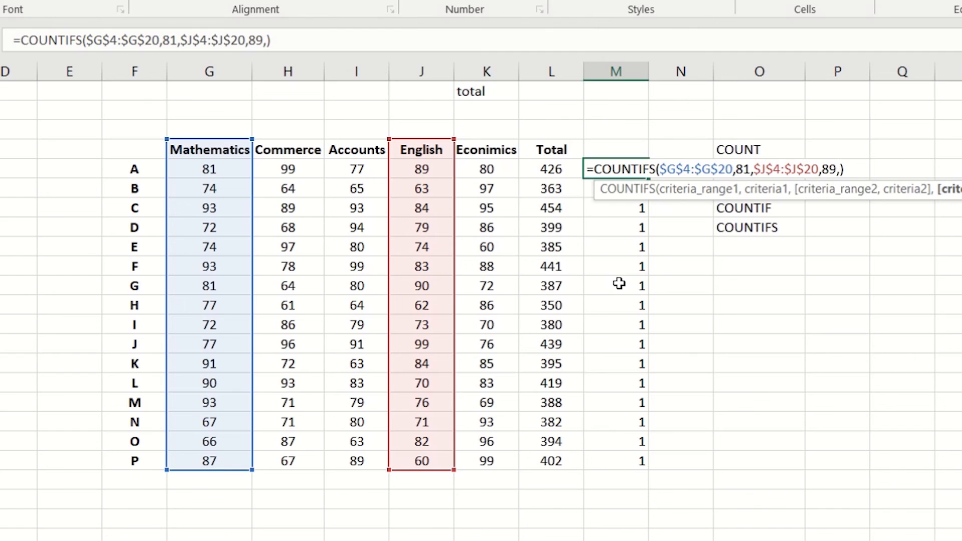
{"action": "left_click", "coordinate": [129, 154]}
{"action": "left_click_drag", "start_coordinate": [129, 154], "coordinate": [125, 459]}
{"action": "type", "text": ","}
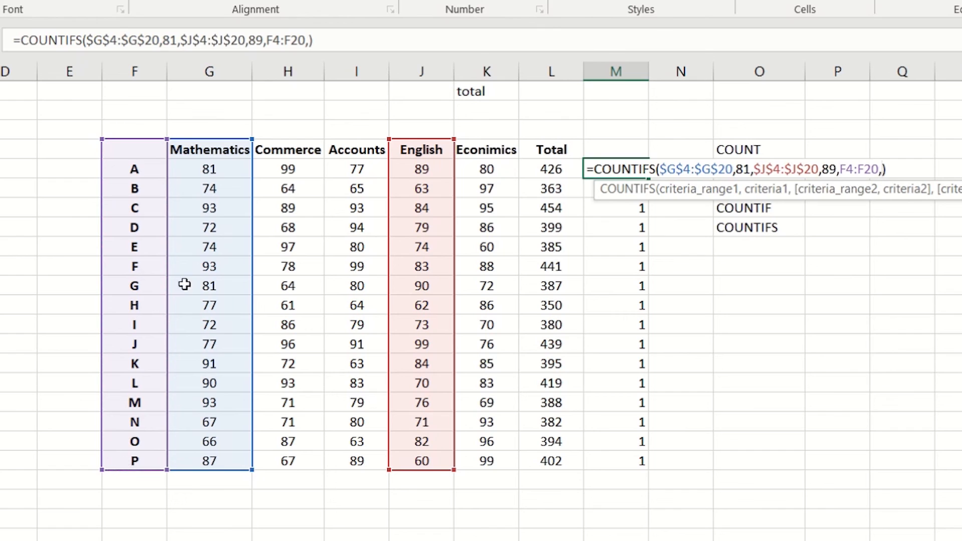
{"action": "left_click", "coordinate": [130, 171]}
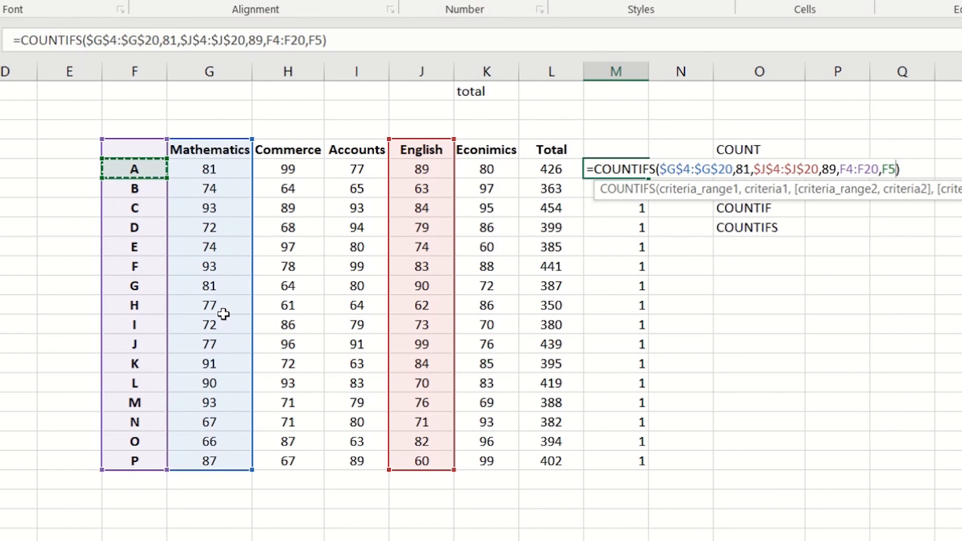
{"action": "key", "text": "Return"}
{"action": "key", "text": "Up"}
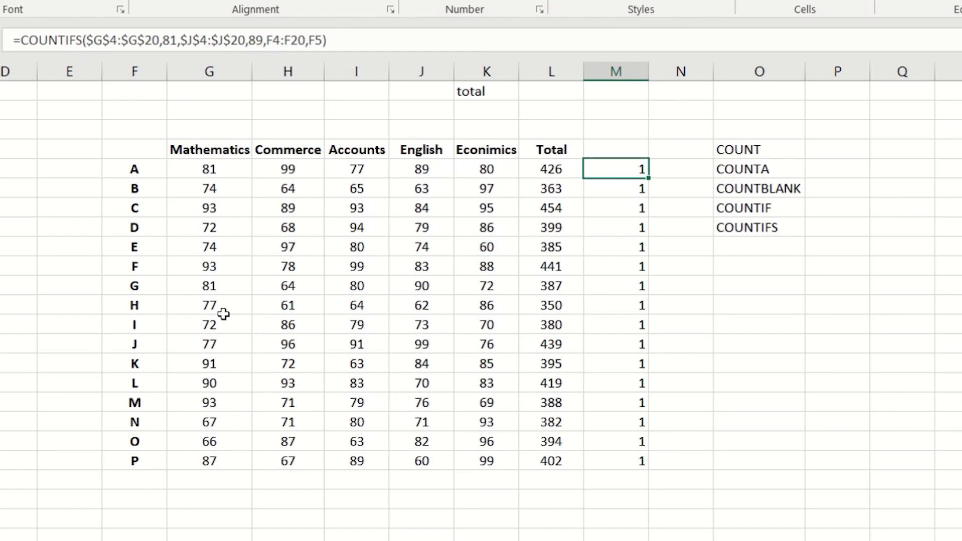
{"action": "double_click", "coordinate": [649, 177]}
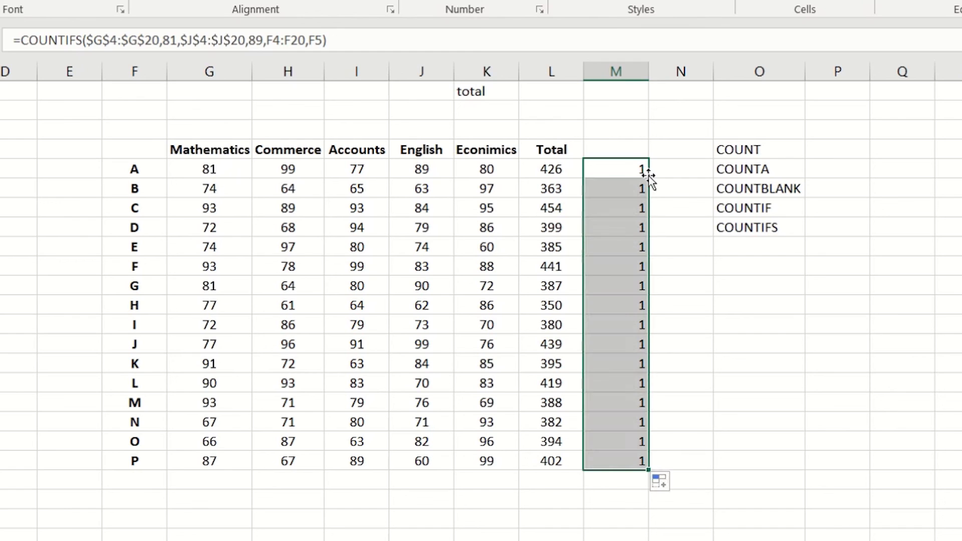
Make the third criteria range F4:F20 absolute in M5's COUNTIFS formula and fill it down to M20
{"action": "left_click", "coordinate": [617, 172]}
{"action": "key", "text": "F2"}
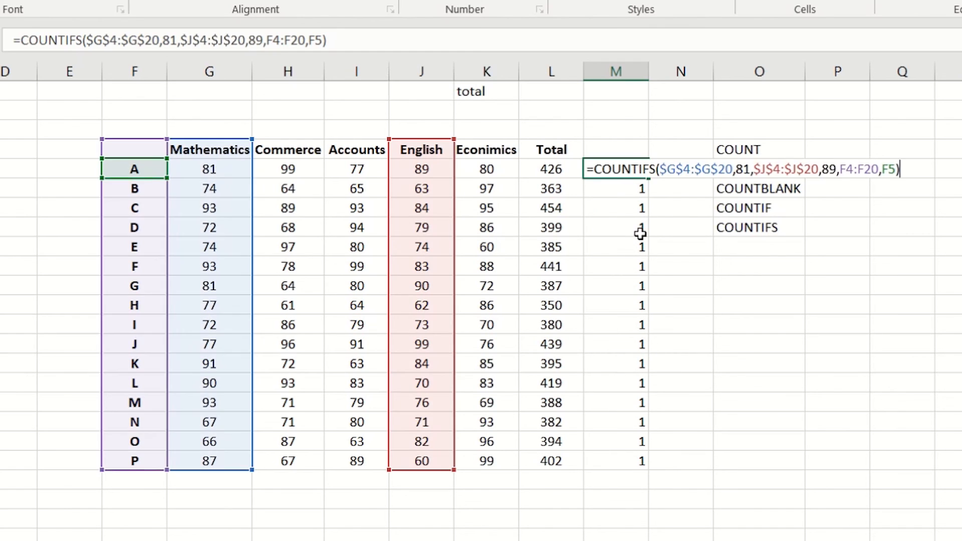
{"action": "left_click_drag", "start_coordinate": [840, 169], "coordinate": [880, 169]}
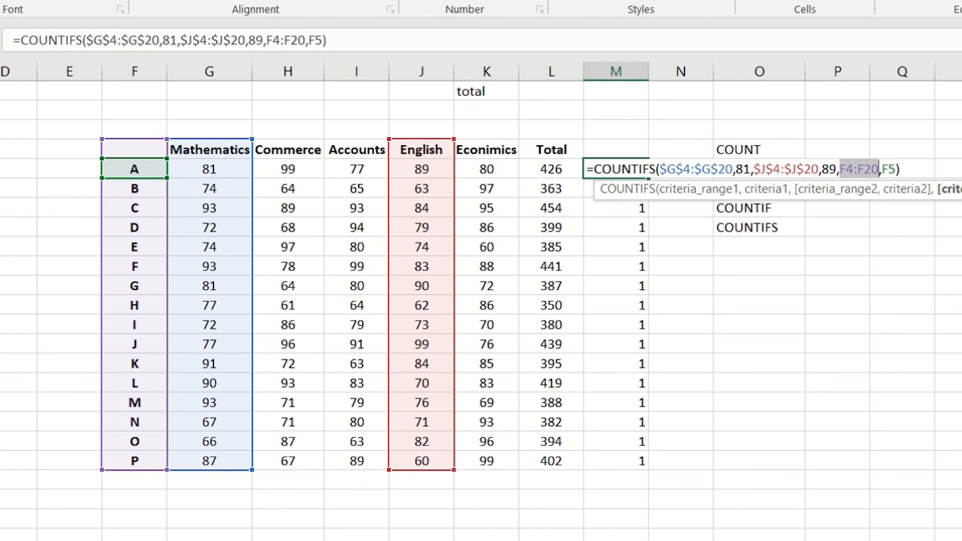
{"action": "key", "text": "F4"}
{"action": "key", "text": "ctrl+Return"}
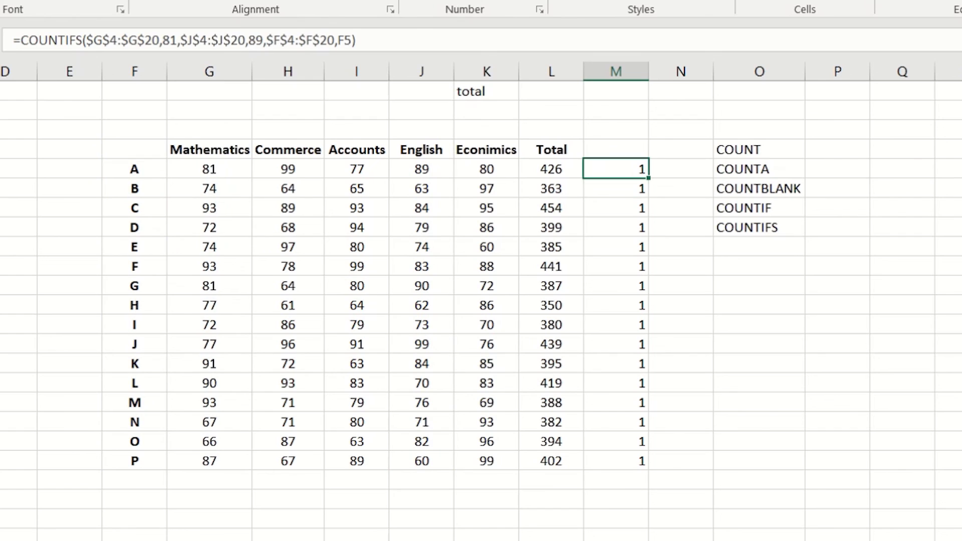
{"action": "double_click", "coordinate": [648, 178]}
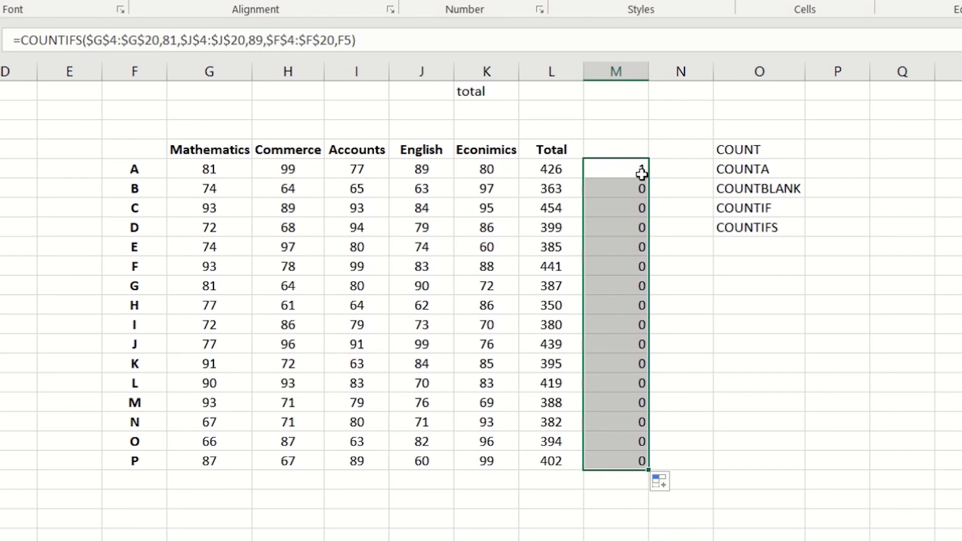
Inspect the COUNTIFS formulas in M5 and M6 to compare their ranges and the student criterion
{"action": "left_click", "coordinate": [609, 167]}
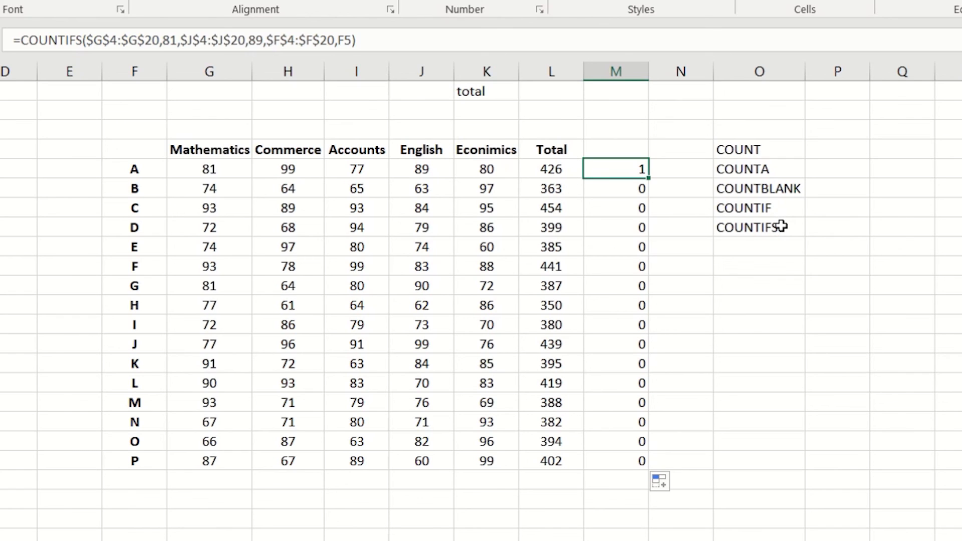
{"action": "key", "text": "F2"}
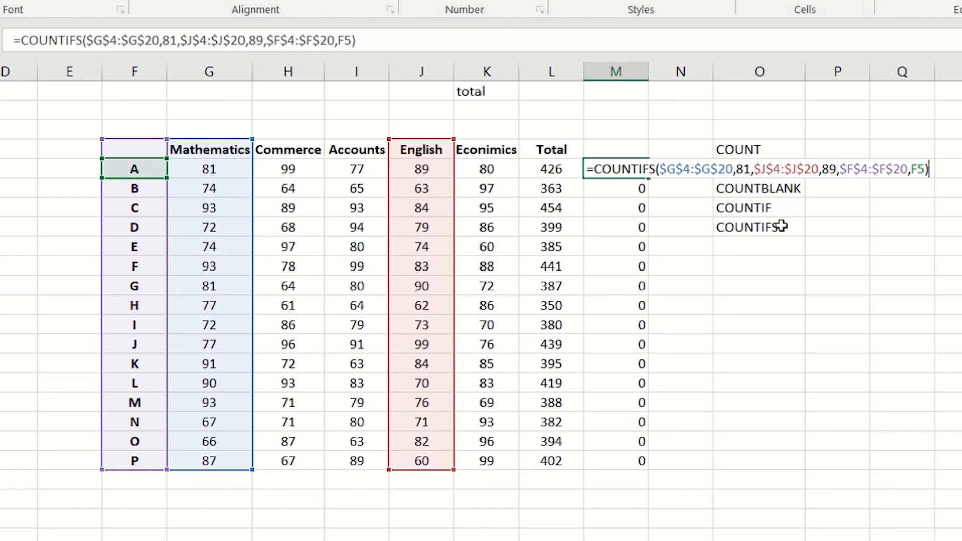
{"action": "key", "text": "Return"}
{"action": "key", "text": "F2"}
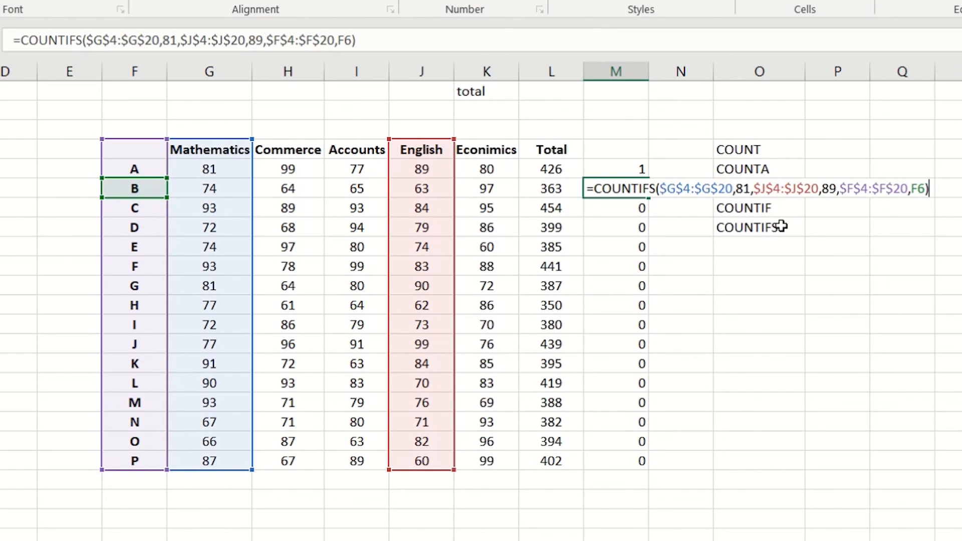
{"action": "key", "text": "Return"}
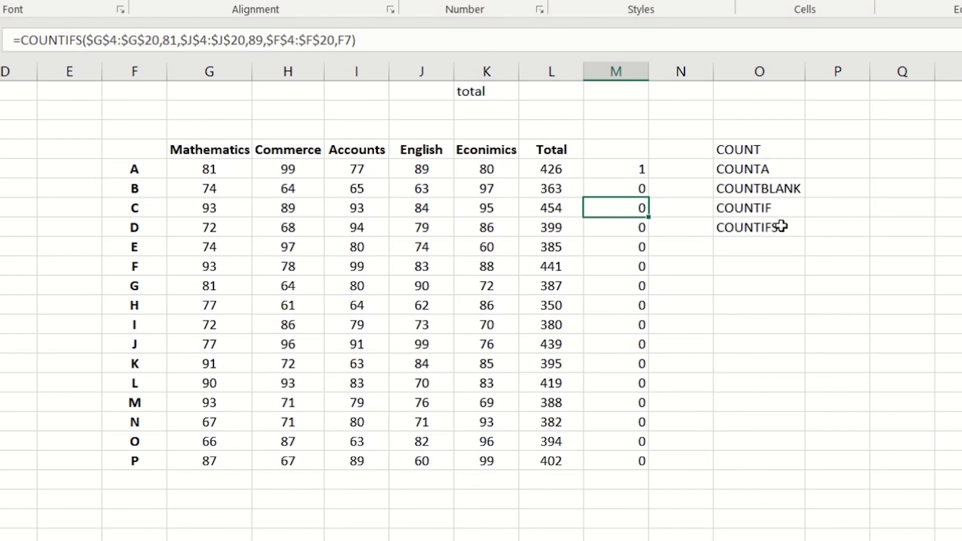
{"action": "left_click_drag", "start_coordinate": [615, 168], "coordinate": [625, 461]}
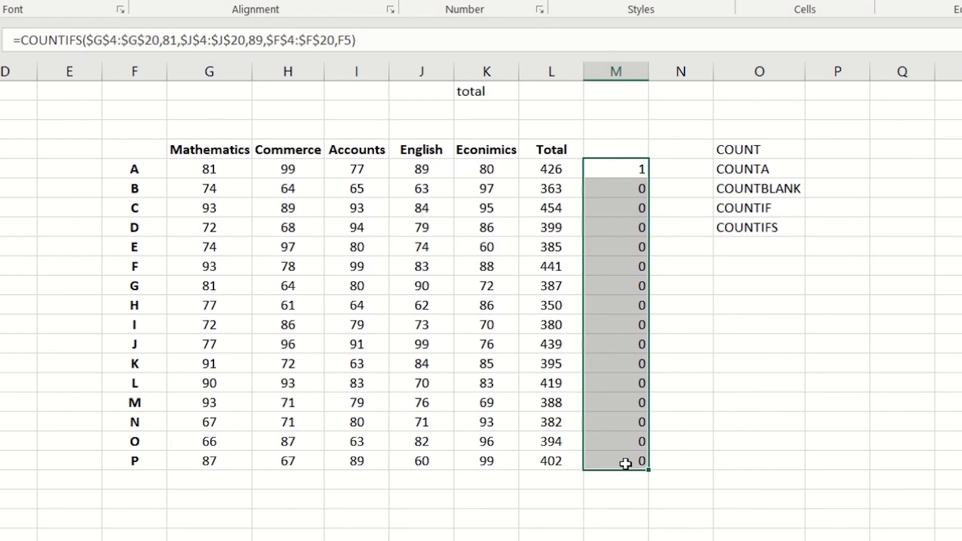
{"action": "left_click", "coordinate": [607, 169]}
{"action": "left_click", "coordinate": [606, 185]}
{"action": "left_click", "coordinate": [610, 173]}
{"action": "left_click_drag", "start_coordinate": [615, 169], "coordinate": [623, 462]}
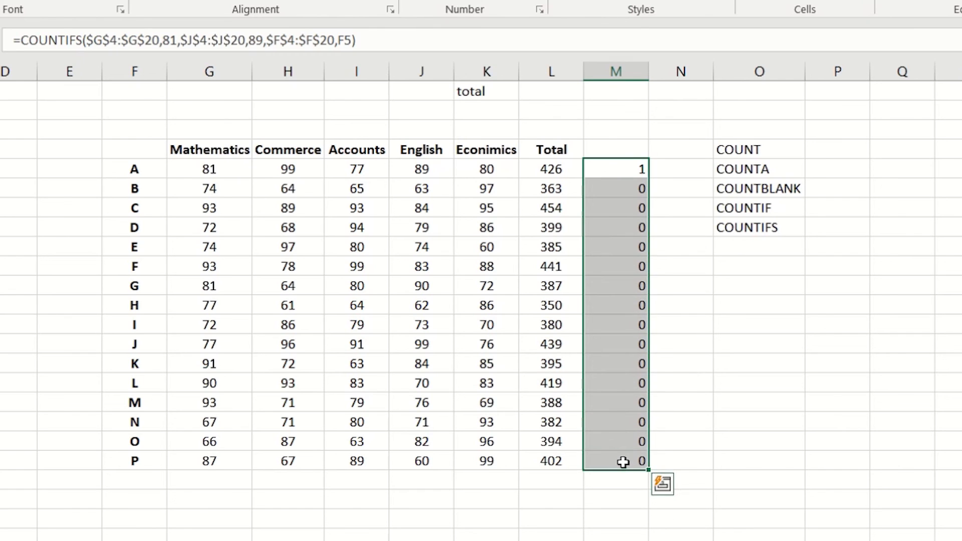
{"action": "left_click_drag", "start_coordinate": [142, 149], "coordinate": [627, 463]}
{"action": "left_click_drag", "start_coordinate": [770, 149], "coordinate": [772, 227]}
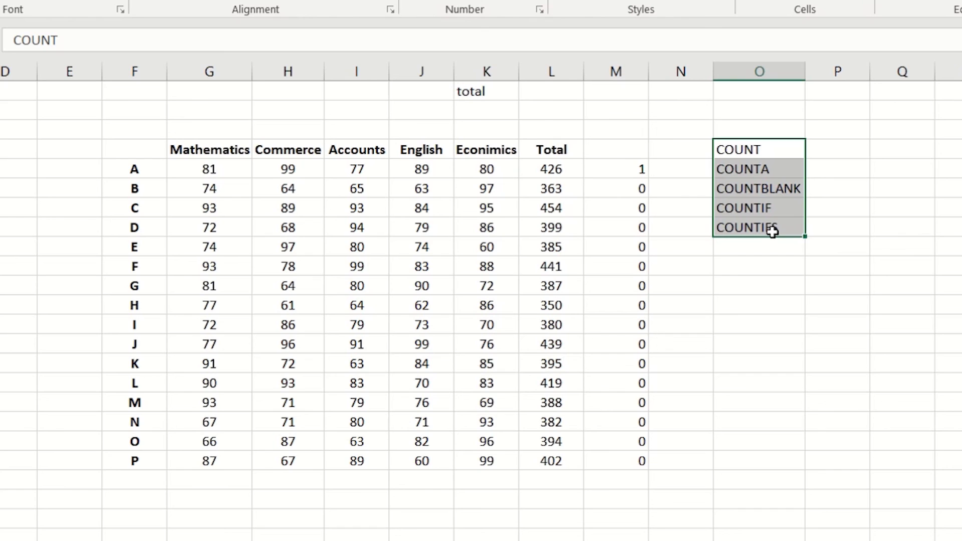
{"action": "left_click_drag", "start_coordinate": [773, 232], "coordinate": [770, 227]}
{"action": "left_click", "coordinate": [136, 152]}
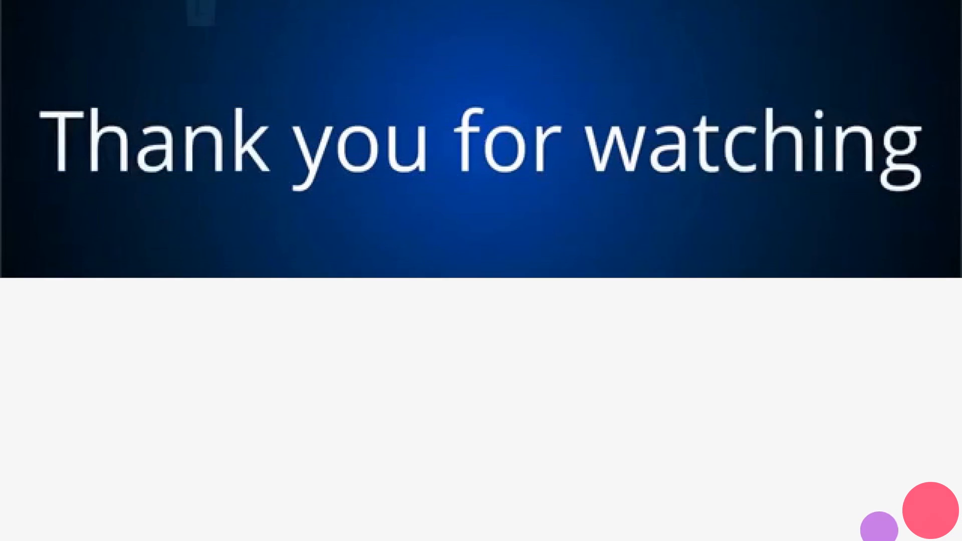